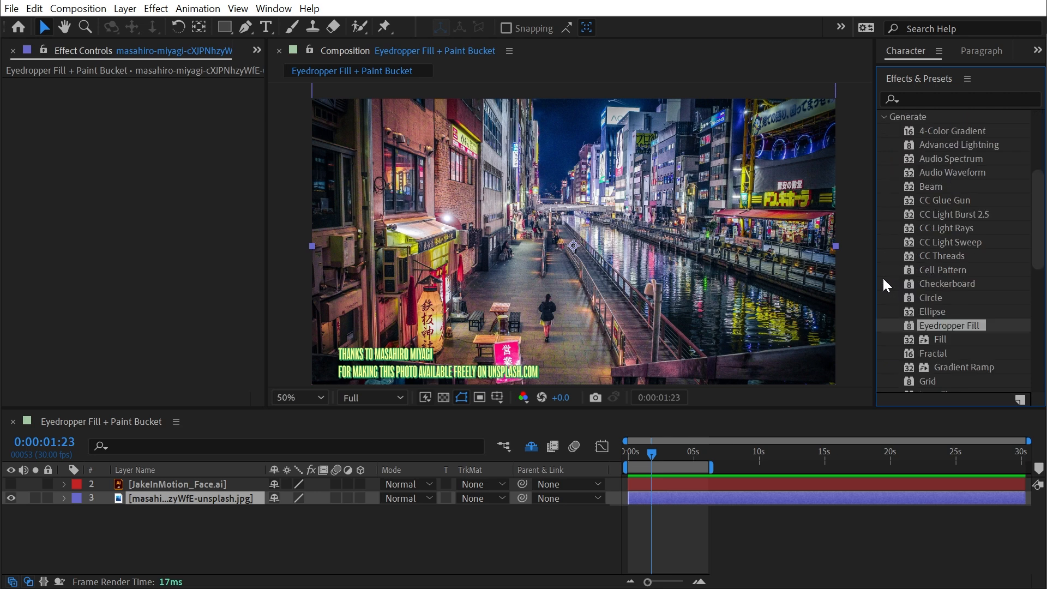
# - Apply the Eyedropper Fill effect to the photo layer and shift its sample point to about 962, 448
pyautogui.moveTo(972, 326); pyautogui.dragTo(655, 197)
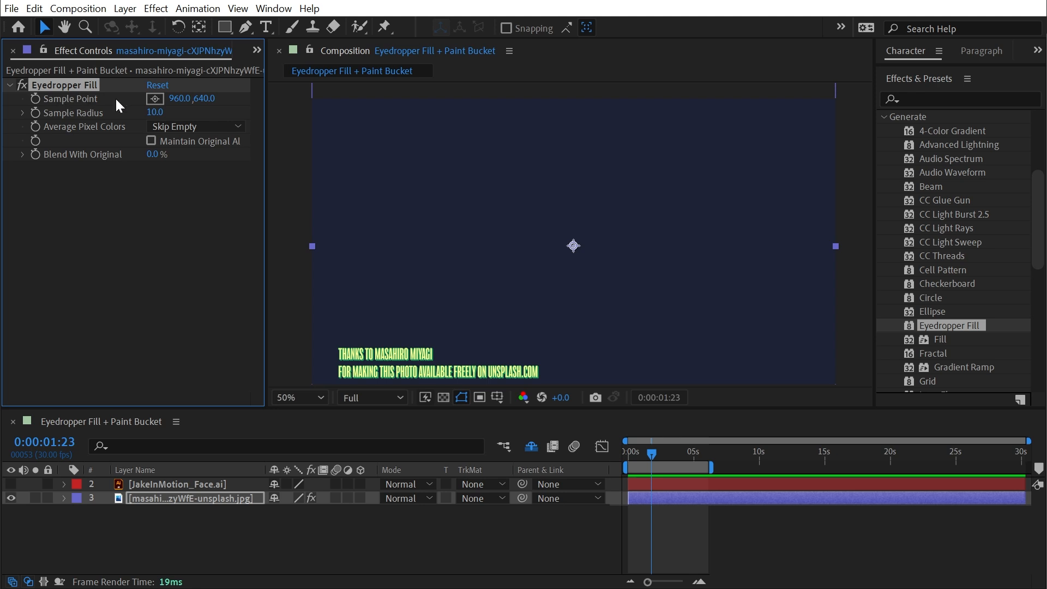
pyautogui.moveTo(179, 99); pyautogui.dragTo(275, 102)
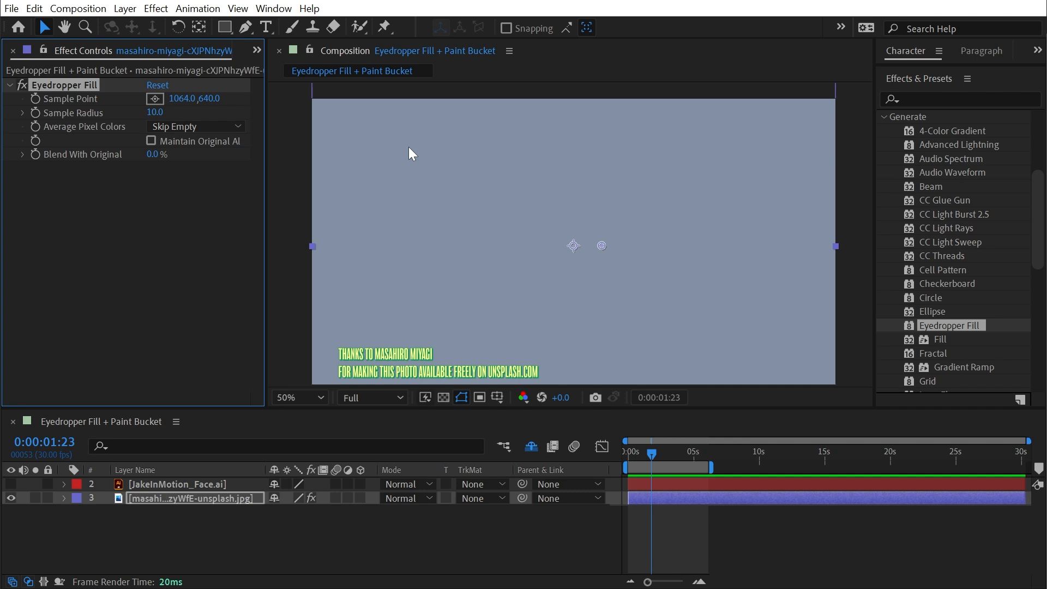
pyautogui.moveTo(602, 246); pyautogui.dragTo(575, 192)
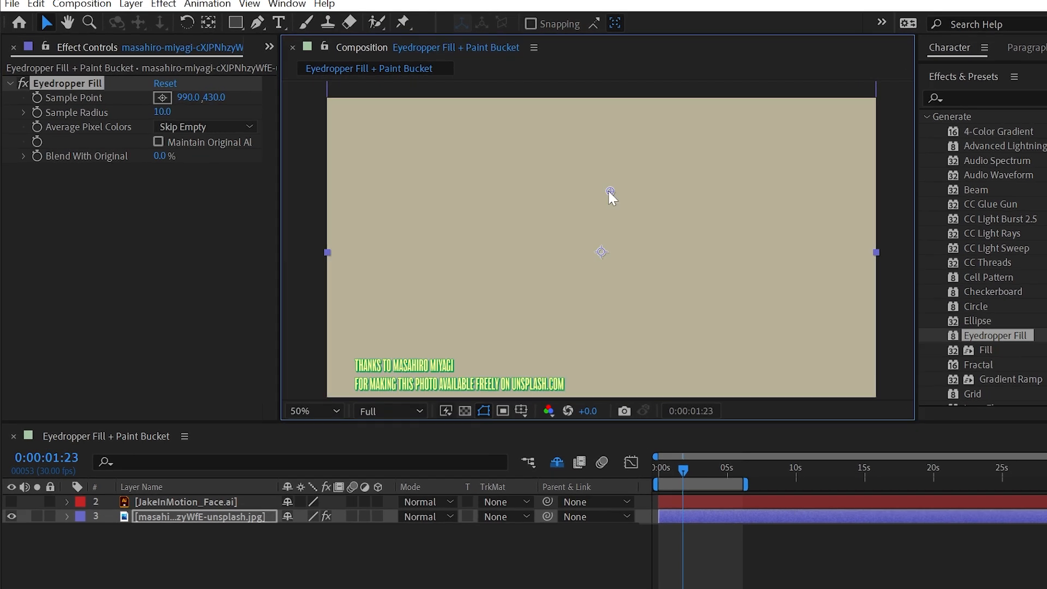
pyautogui.moveTo(810, 218); pyautogui.dragTo(808, 219)
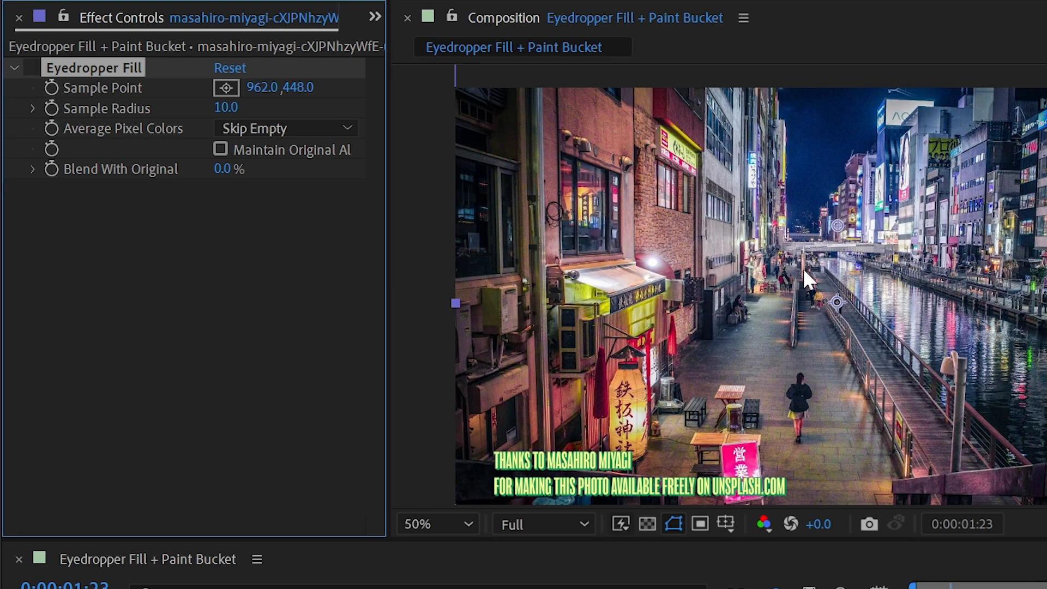
# - Move the sample point onto the yellow-green awning at about 332, 614 and preview the fill with the effect on and off
pyautogui.moveTo(836, 224); pyautogui.dragTo(584, 286)
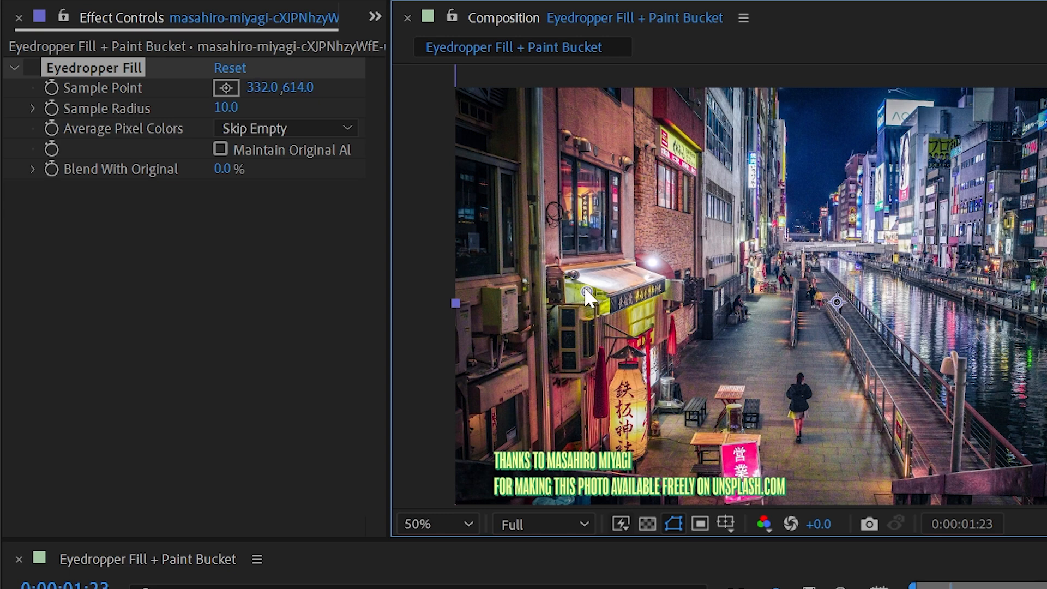
pyautogui.click(31, 67)
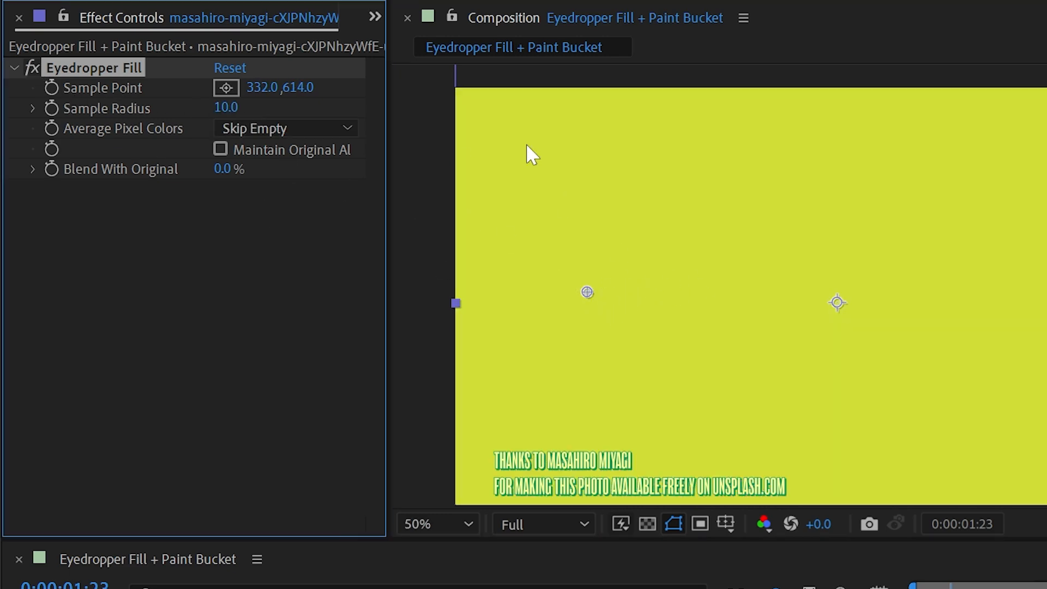
pyautogui.click(31, 67)
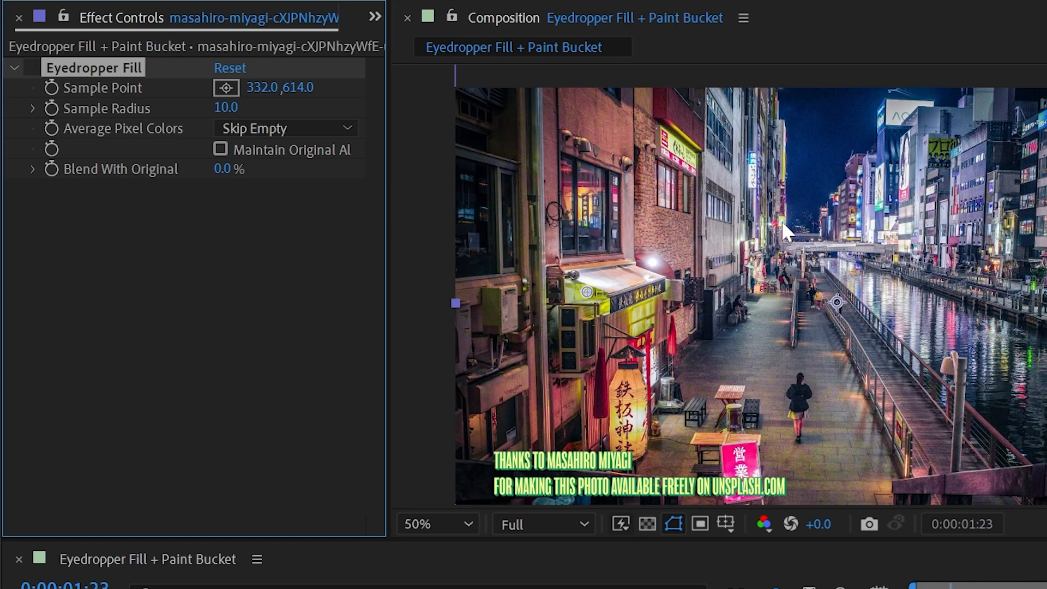
# - Place the sample point on the yellow lettering of the red sign, at about 472, 736, and preview the resulting fill
pyautogui.moveTo(584, 286); pyautogui.dragTo(624, 310)
pyautogui.press('/')
pyautogui.press('.')
pyautogui.moveTo(484, 403); pyautogui.dragTo(995, 257)
pyautogui.press('.')
pyautogui.moveTo(579, 364); pyautogui.dragTo(843, 303)
pyautogui.moveTo(773, 294); pyautogui.dragTo(766, 401)
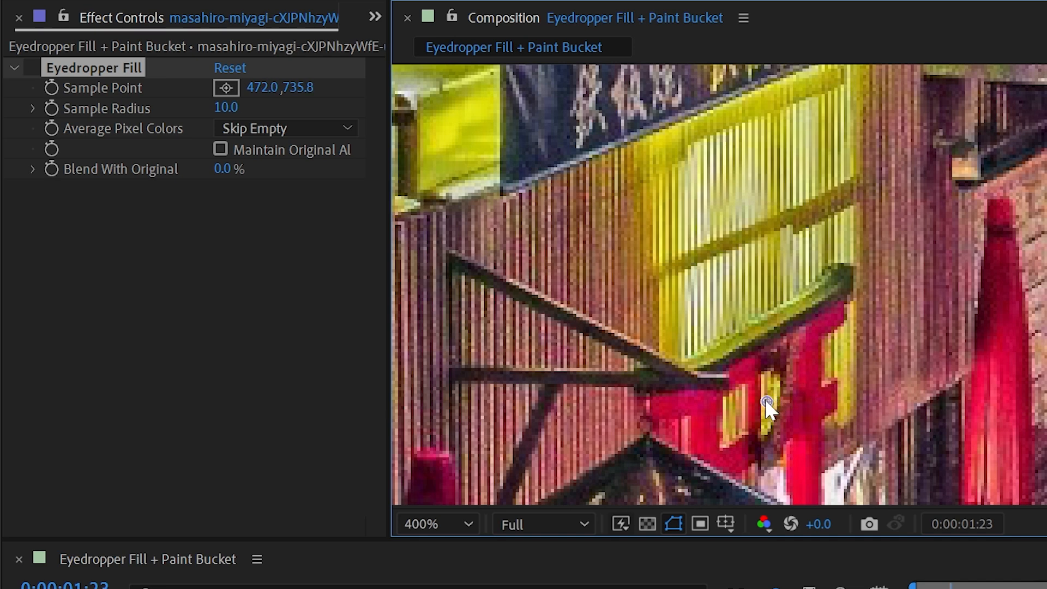
pyautogui.click(35, 67)
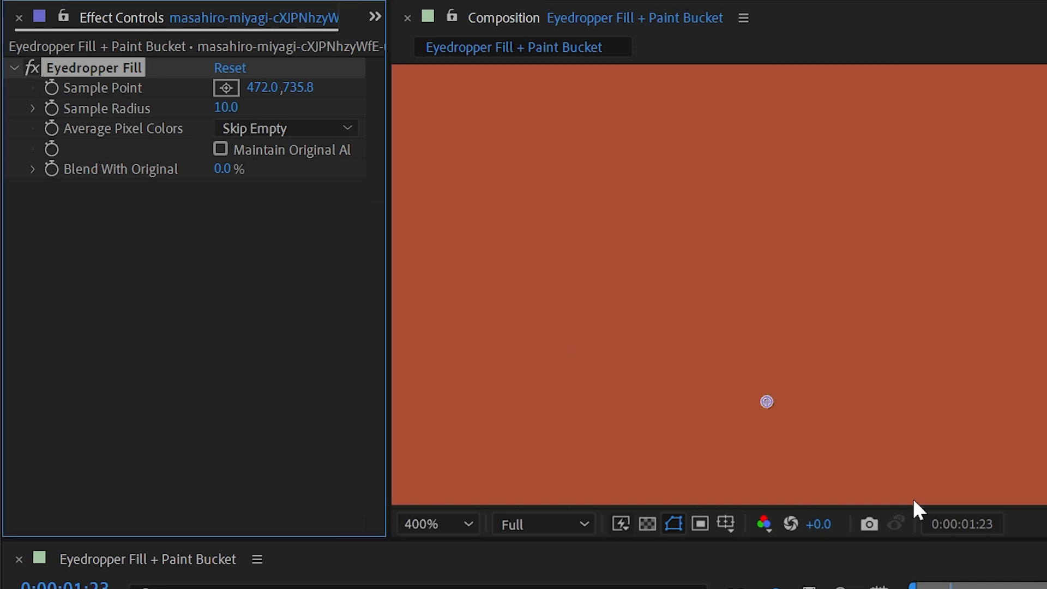
pyautogui.click(33, 67)
# - Try a different Sample Radius and compare the fill with the magnified photo around the sample point
pyautogui.scroll(2, 747, 350)
pyautogui.moveTo(698, 369); pyautogui.dragTo(799, 321)
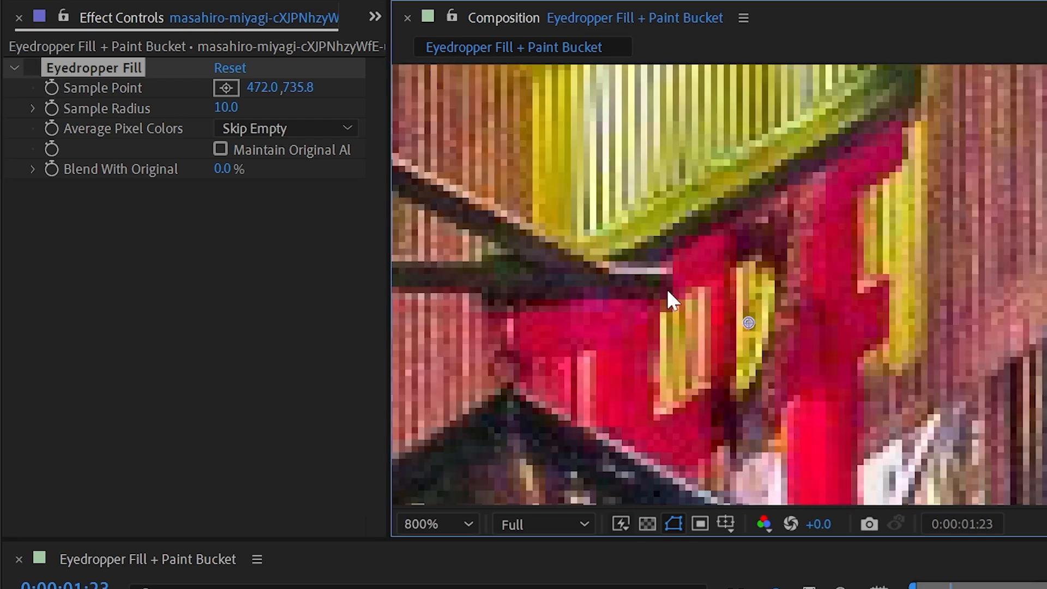
pyautogui.click(33, 68)
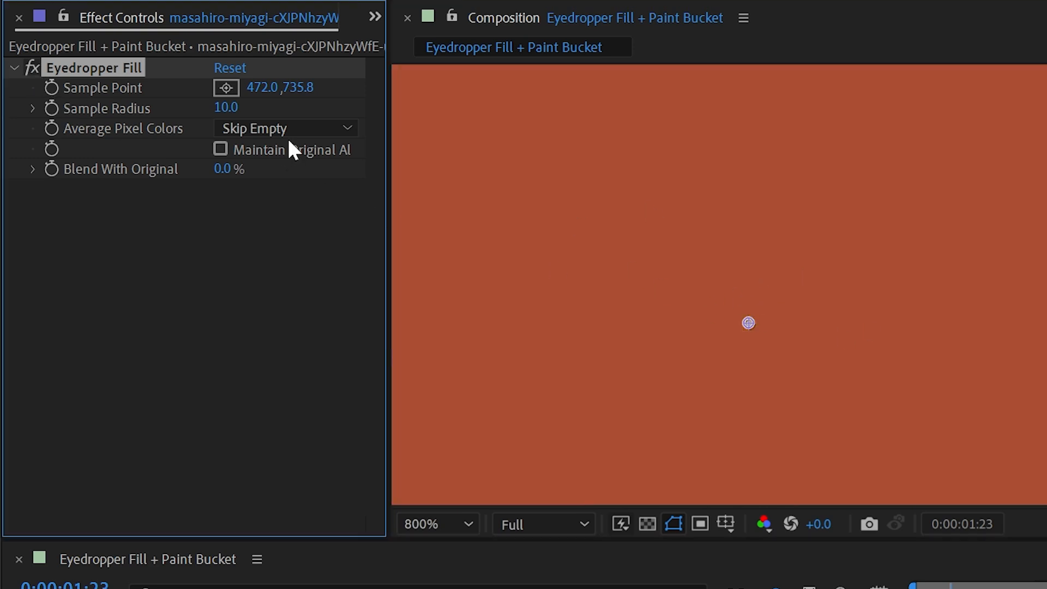
pyautogui.moveTo(226, 106); pyautogui.dragTo(430, 76)
pyautogui.click(34, 68)
pyautogui.scroll(-1, 831, 285)
# - Reset the photo layer's Eyedropper Fill to its defaults and switch the effect back on
pyautogui.click(230, 68)
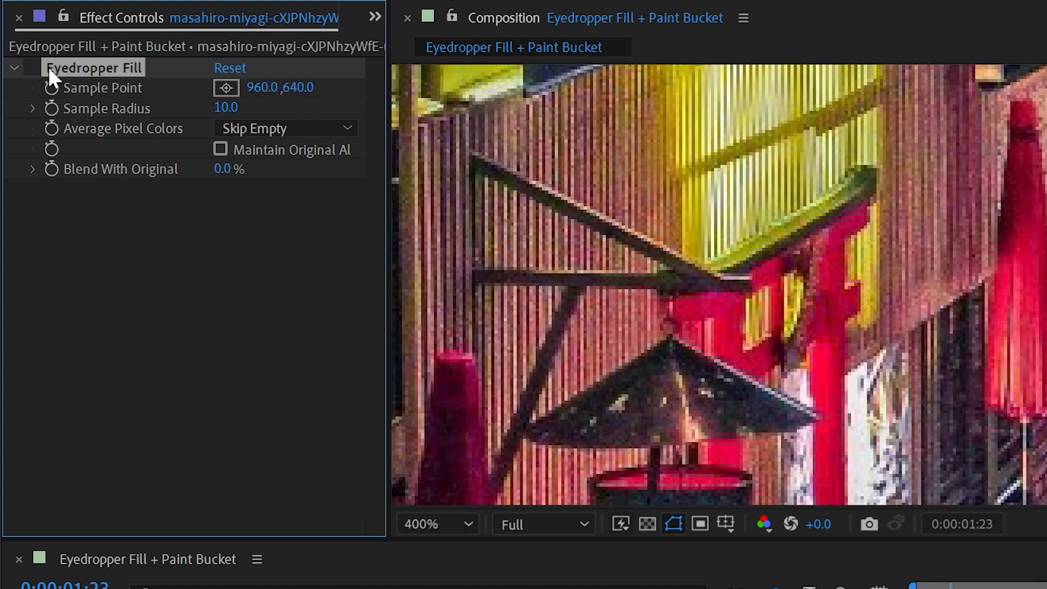
pyautogui.click(33, 68)
pyautogui.scroll(-3, 764, 197)
pyautogui.scroll(-2, 778, 190)
pyautogui.moveTo(919, 208)
pyautogui.mouseDown()
pyautogui.moveTo(757, 249)
pyautogui.moveTo(804, 261)
pyautogui.mouseUp()
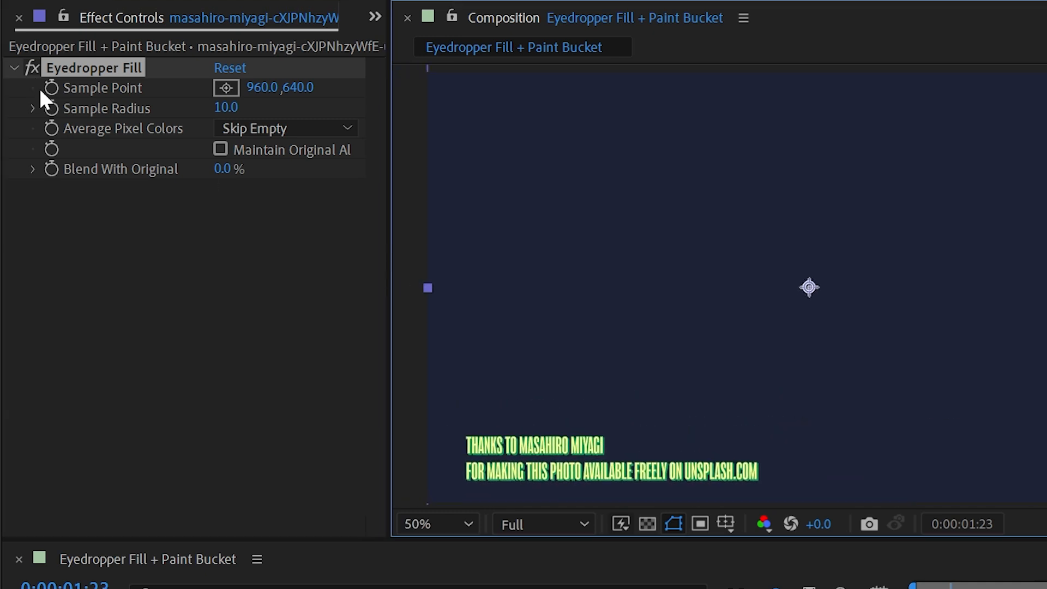
# - Show the JakeInMotion_Face.ai layer and apply the Eyedropper Fill effect to it
pyautogui.click(278, 123)
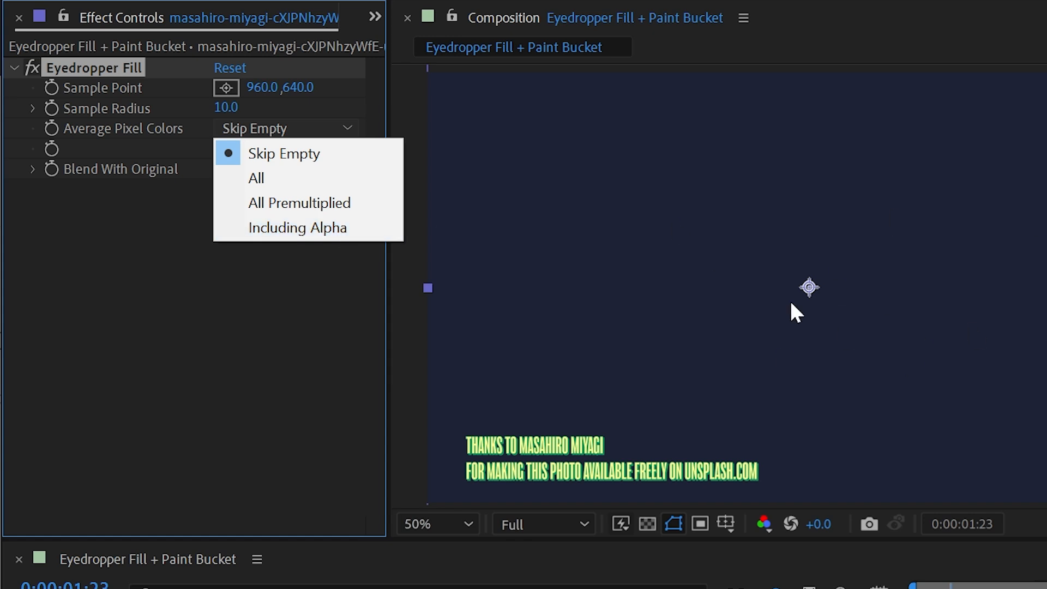
pyautogui.click(968, 586)
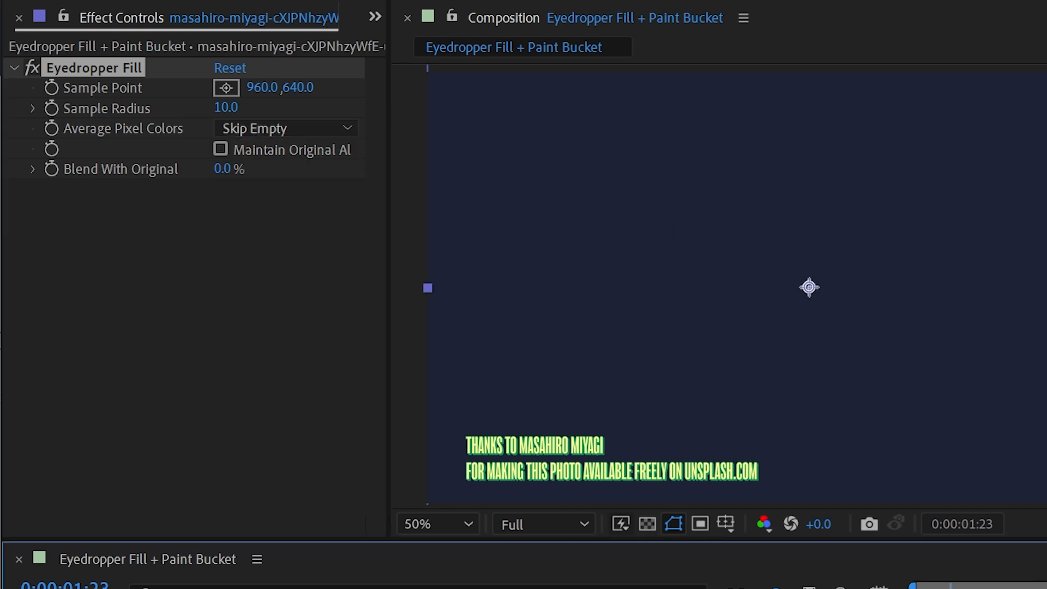
pyautogui.click(491, 587)
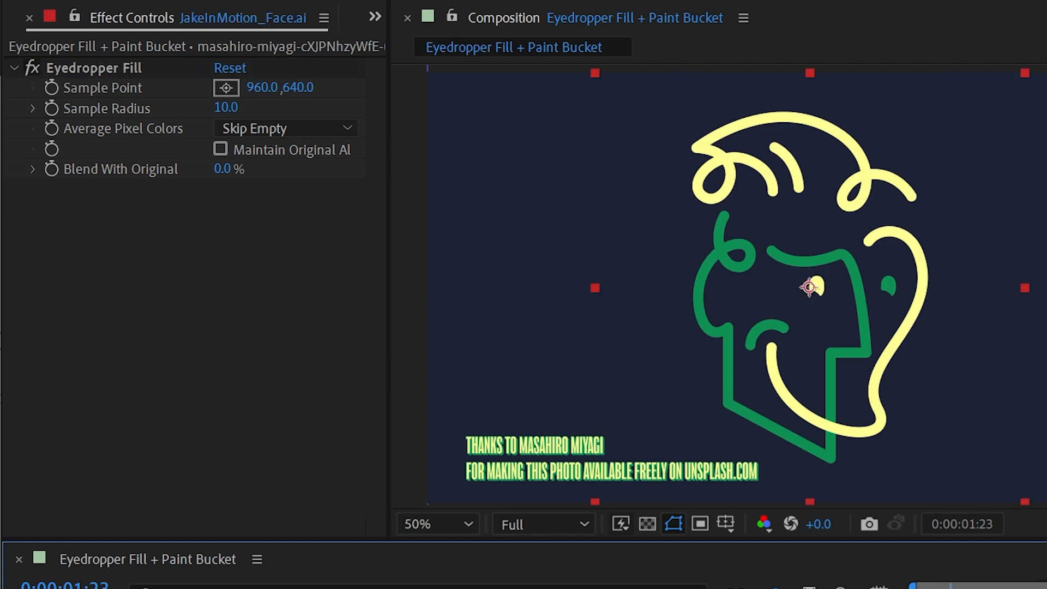
pyautogui.moveTo(1046, 316); pyautogui.dragTo(871, 319)
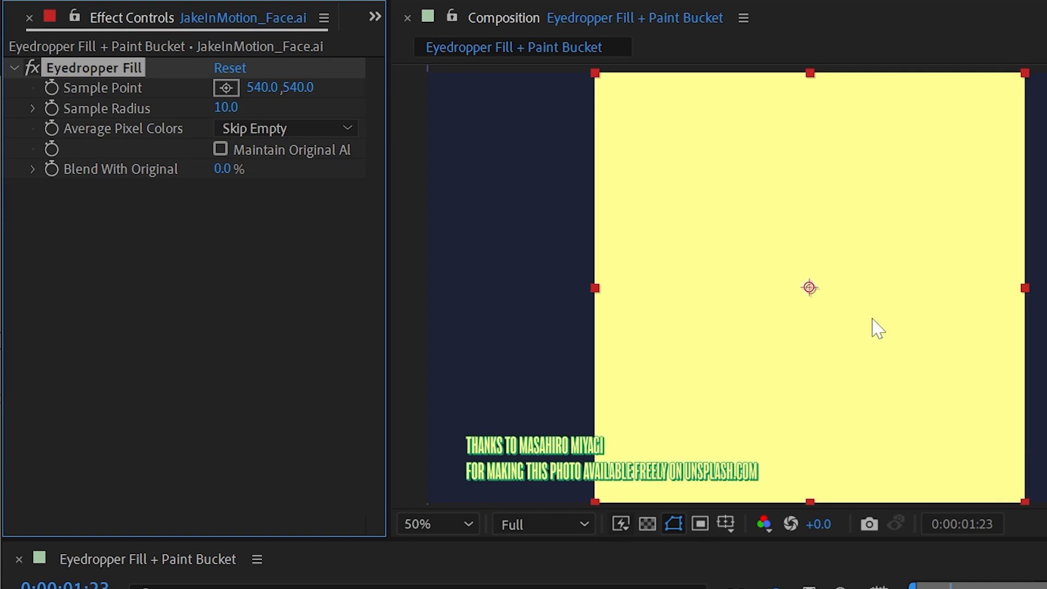
# - With the effect temporarily off, move the face layer's sample point onto the end of the green eyebrow, at about 456, 456
pyautogui.click(32, 68)
pyautogui.moveTo(808, 283); pyautogui.dragTo(774, 249)
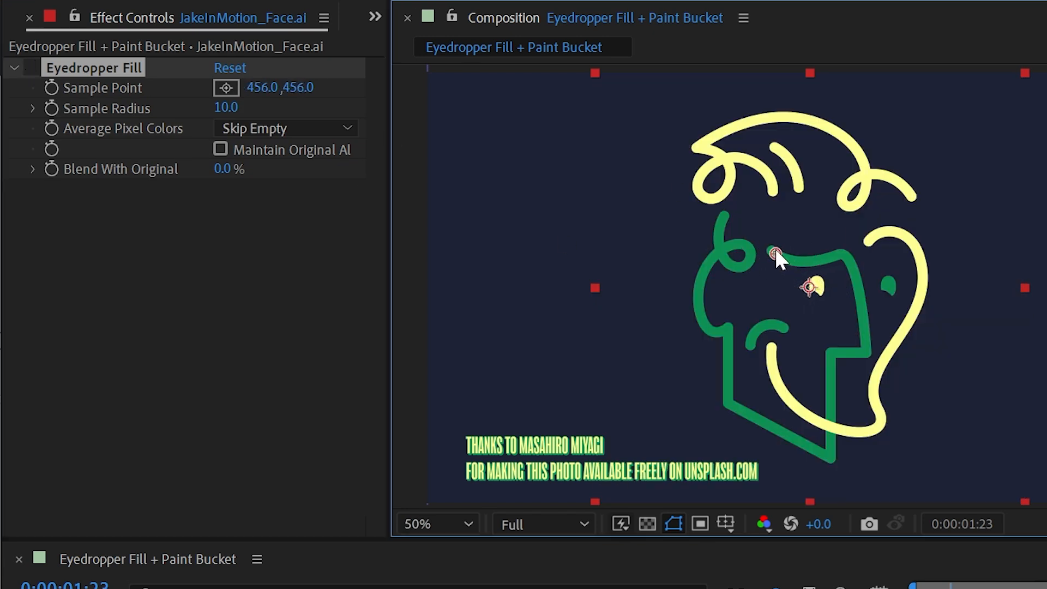
pyautogui.click(32, 68)
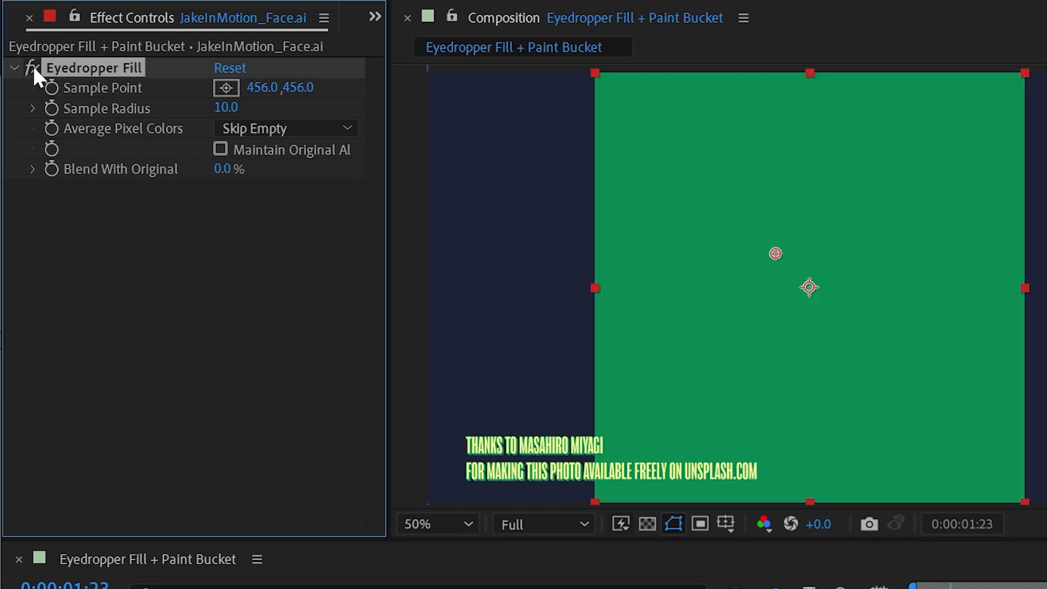
# - Set Average Pixel Colors to Including Alpha and move the sample point to the eyebrow's edge, at about 450, 464
pyautogui.click(251, 129)
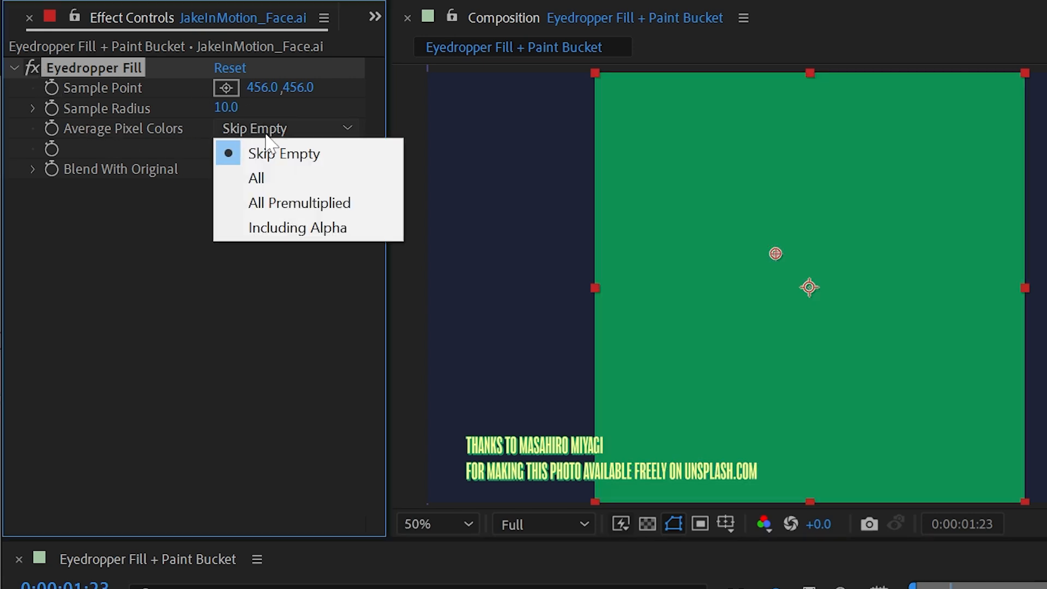
pyautogui.click(338, 235)
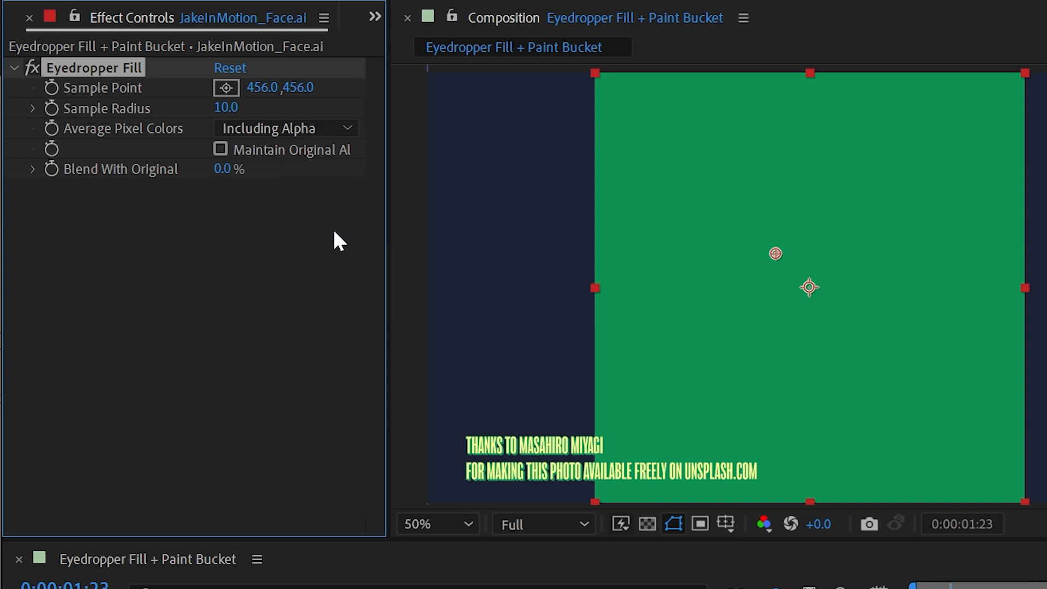
pyautogui.moveTo(776, 255); pyautogui.dragTo(771, 257)
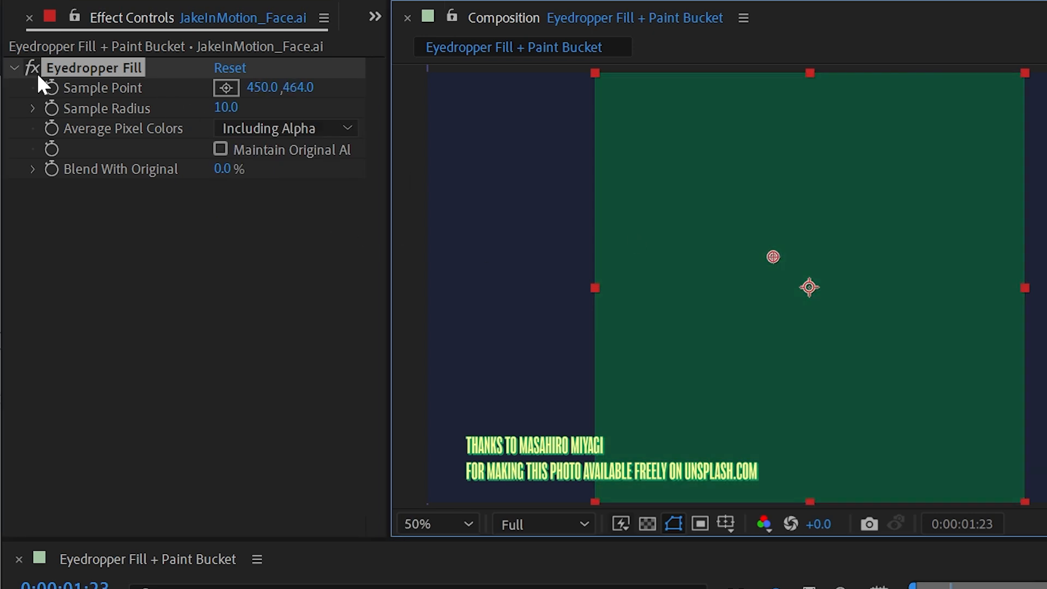
# - Inspect the eyebrow edge with the effect off, nudge the sample point to about 450.3, 464.4, and turn the effect back on
pyautogui.click(33, 68)
pyautogui.scroll(4, 594, 206)
pyautogui.scroll(6, 618, 172)
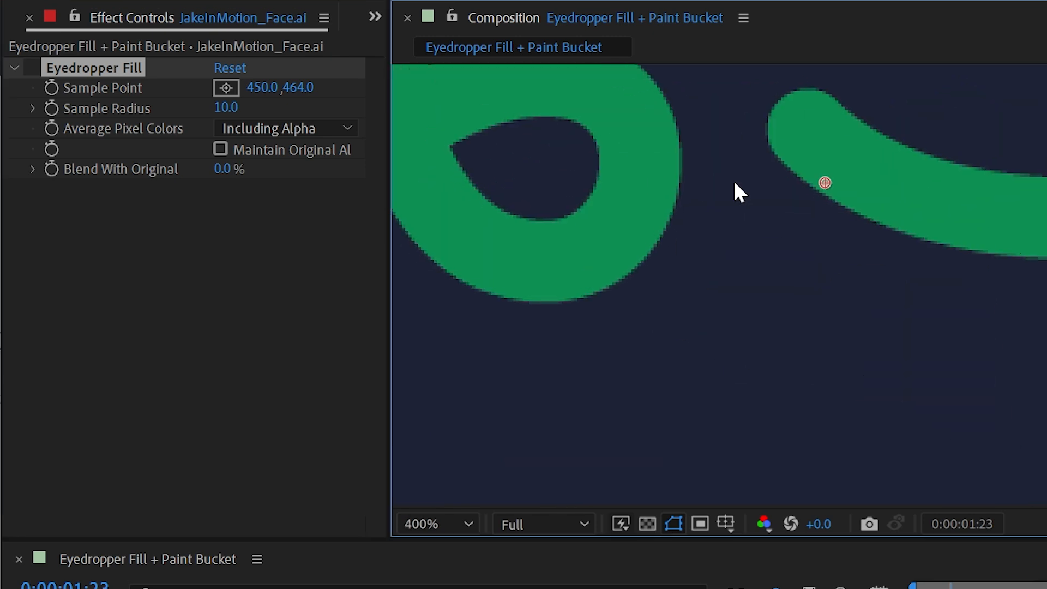
pyautogui.scroll(4, 855, 235)
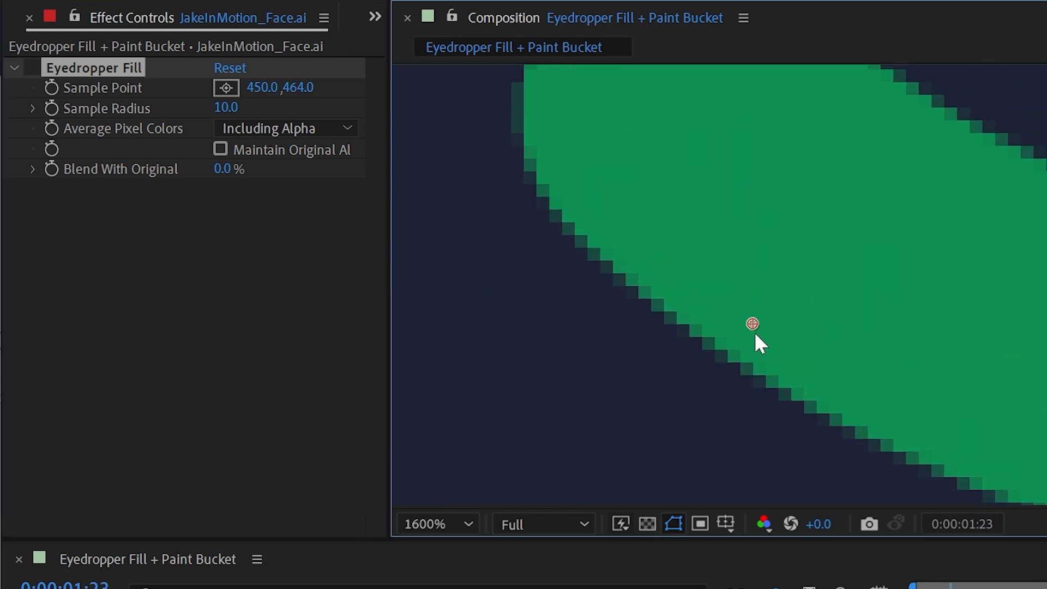
pyautogui.moveTo(752, 322); pyautogui.dragTo(775, 327)
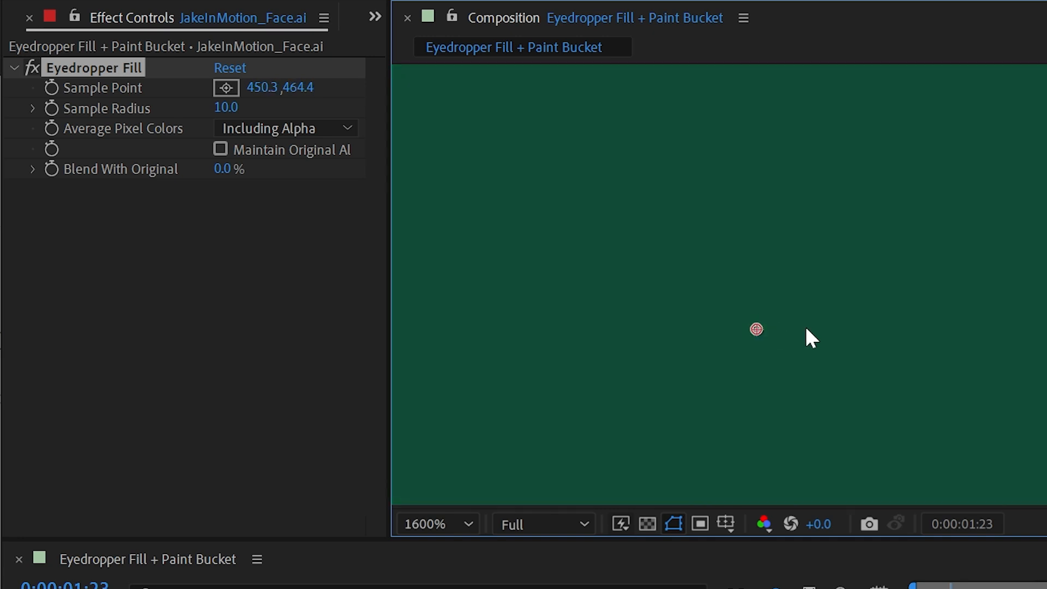
pyautogui.scroll(-5, 736, 329)
pyautogui.moveTo(955, 335); pyautogui.dragTo(906, 308)
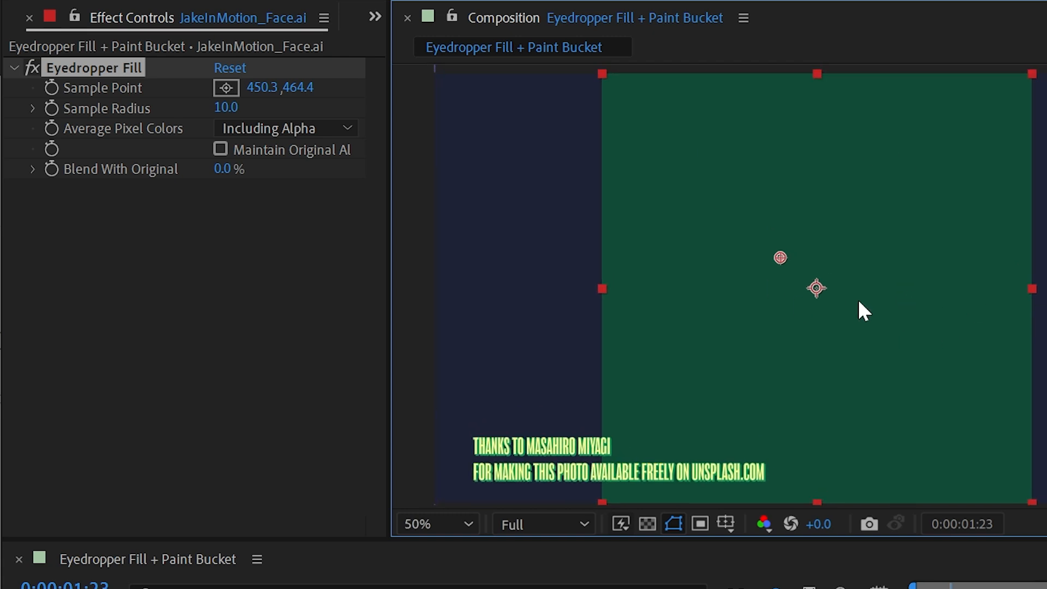
# - Set Average Pixel Colors to Skip Empty and move the sample point into the transparent area at about 432, 506
pyautogui.click(281, 129)
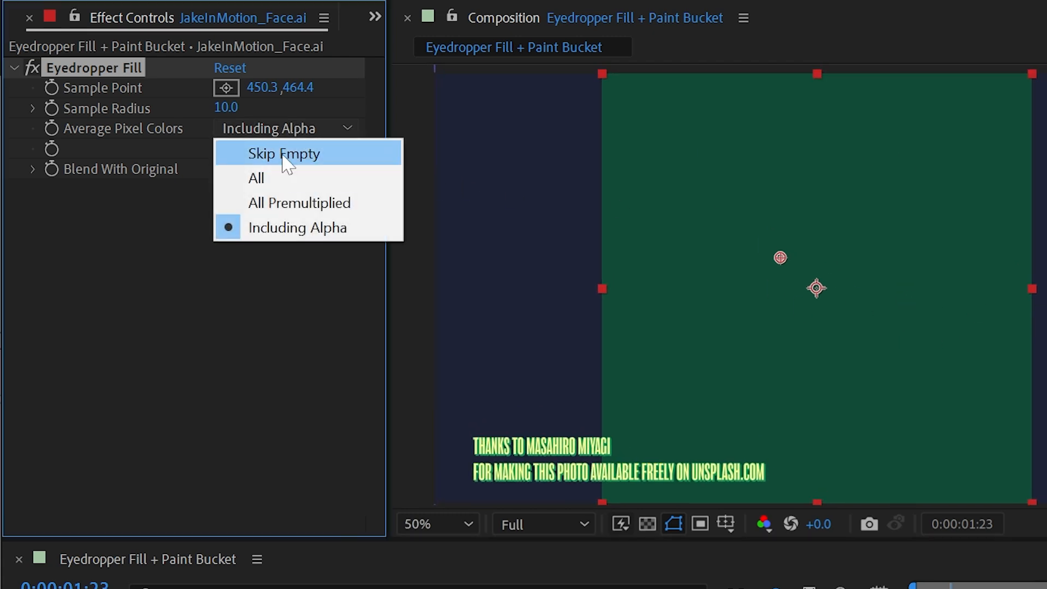
pyautogui.click(283, 153)
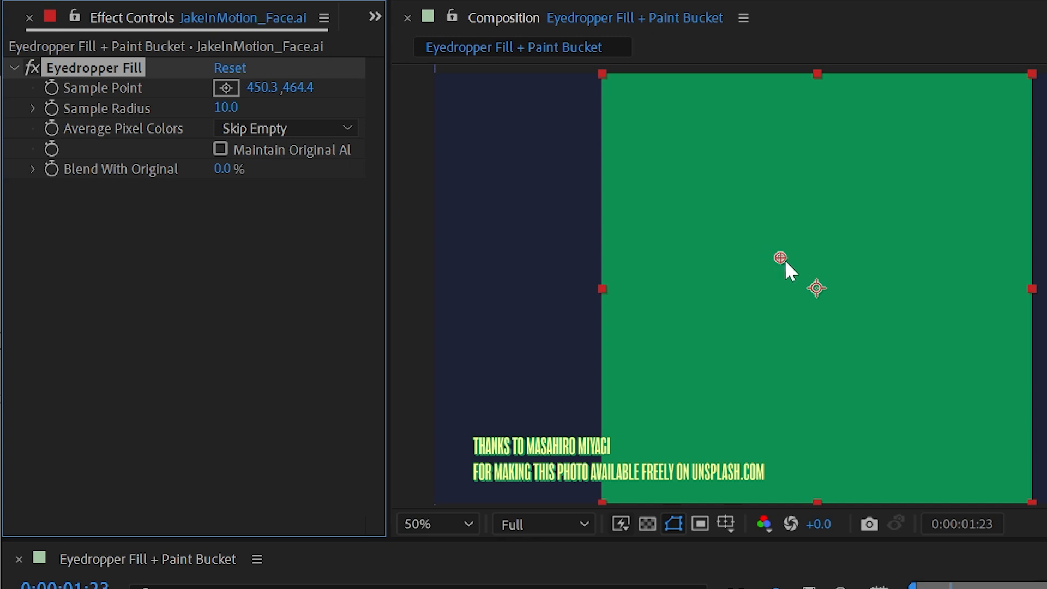
pyautogui.moveTo(777, 258); pyautogui.dragTo(767, 275)
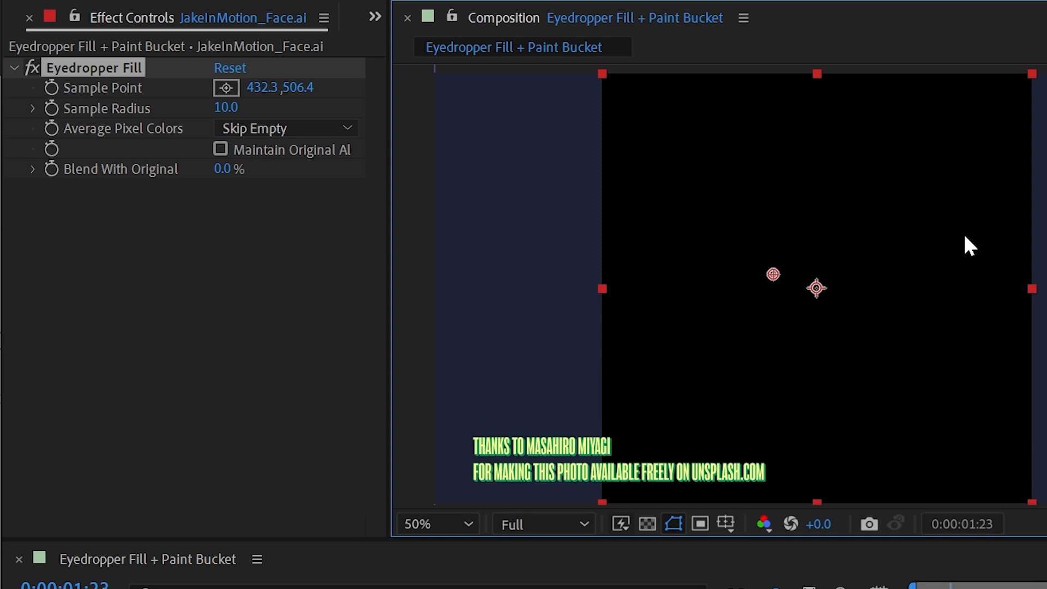
# - Enable Maintain Original Alpha and move the sample point onto the yellow eye, at about 564, 532
pyautogui.moveTo(390, 142); pyautogui.dragTo(439, 142)
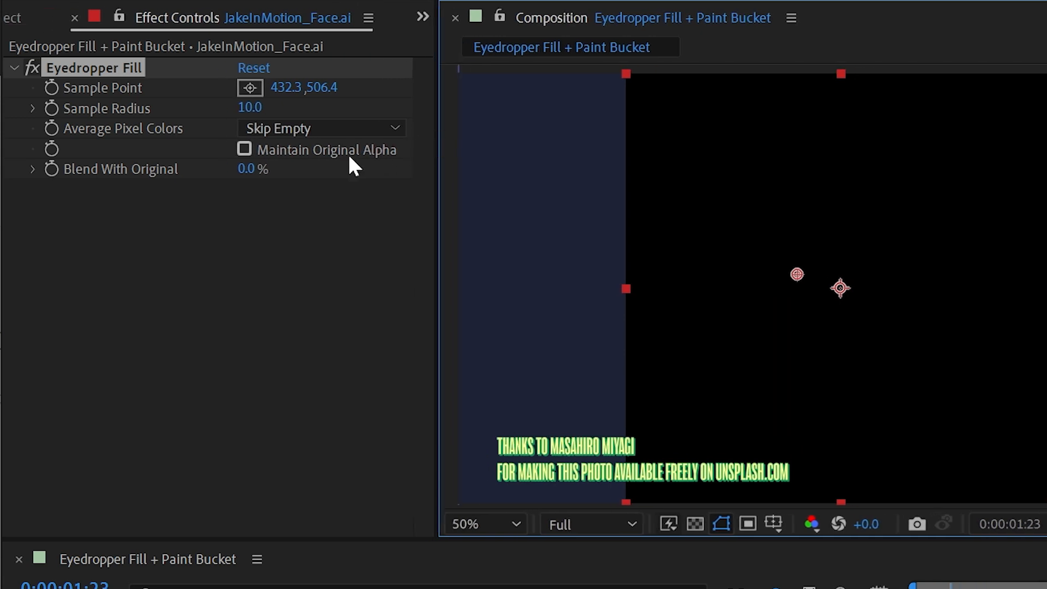
pyautogui.click(245, 150)
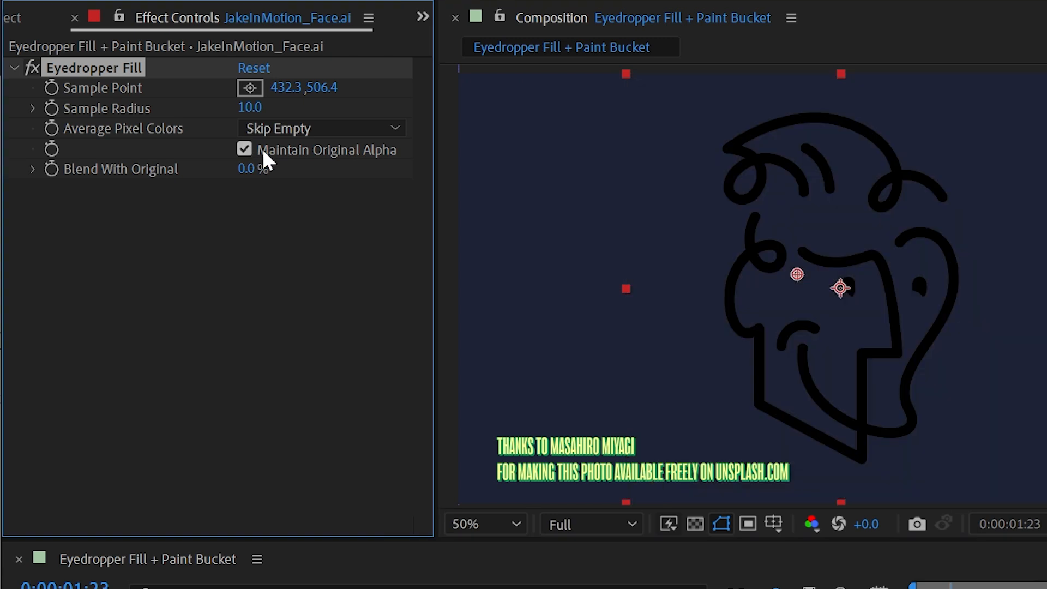
pyautogui.moveTo(796, 274)
pyautogui.mouseDown()
pyautogui.moveTo(826, 263)
pyautogui.moveTo(846, 285)
pyautogui.moveTo(843, 265)
pyautogui.moveTo(847, 282)
pyautogui.mouseUp()
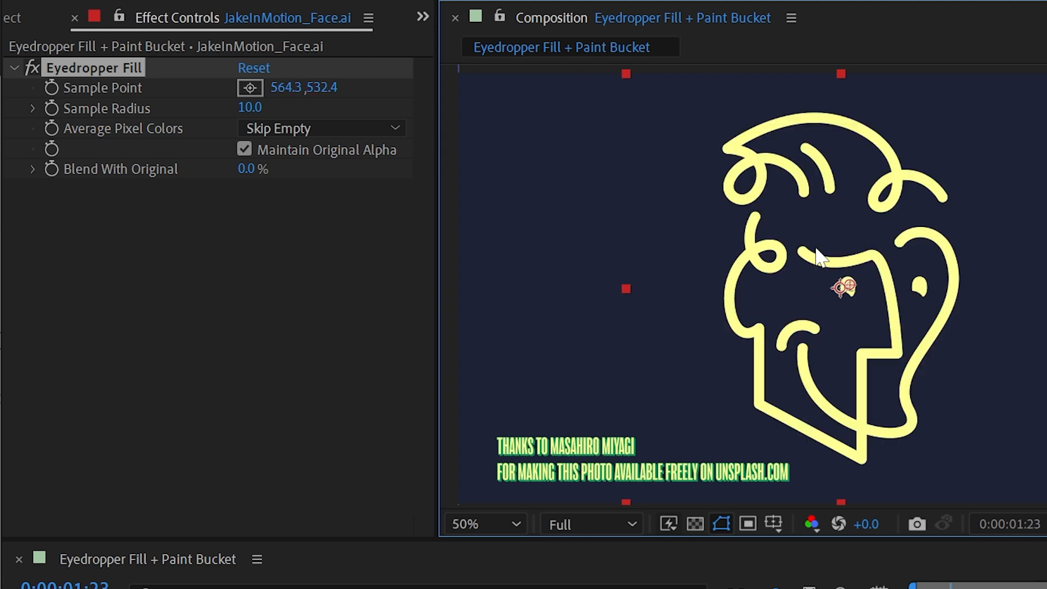
# - Try out the Blend With Original amount of the face layer's Eyedropper Fill
pyautogui.moveTo(243, 171); pyautogui.dragTo(102, 204)
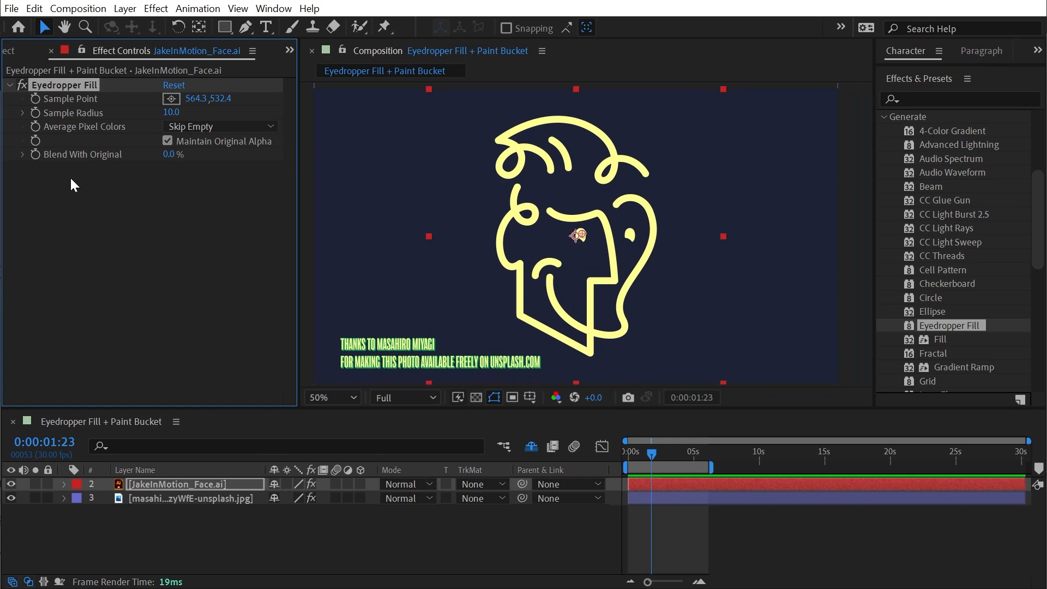
# - Remove the Eyedropper Fill from the JakeInMotion_Face.ai layer and hide that layer
pyautogui.press('Delete')
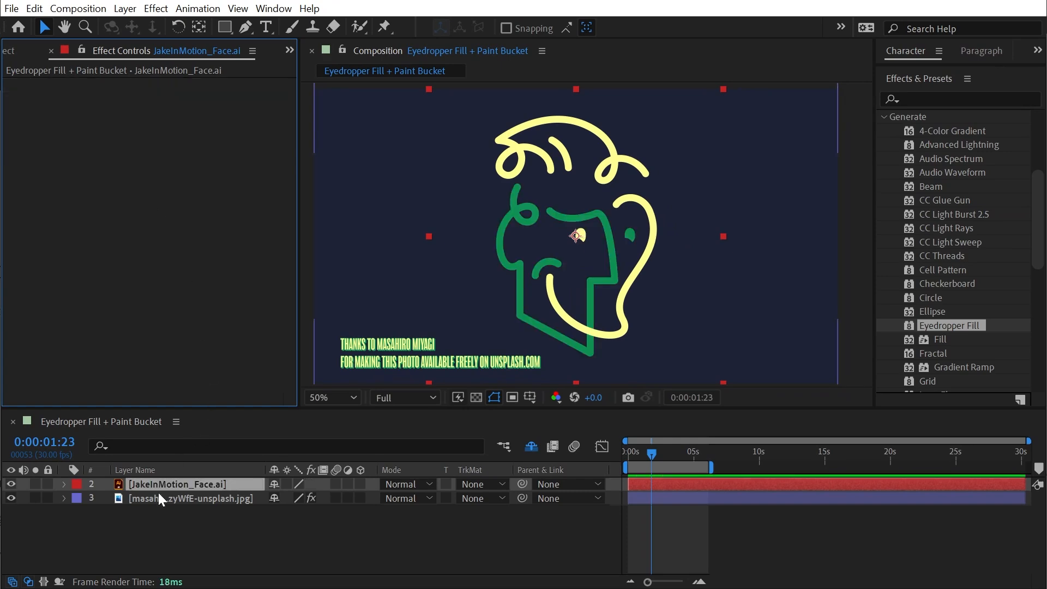
pyautogui.click(12, 484)
# - Replace the Eyedropper Fill on the street photo layer with the Paint Bucket effect
pyautogui.click(191, 498)
pyautogui.click(66, 82)
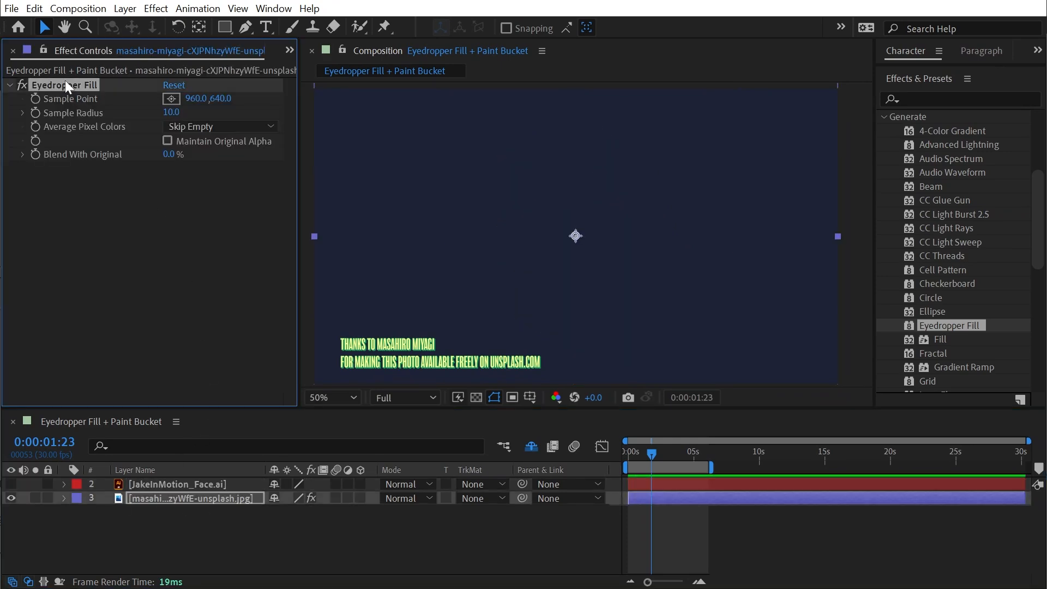
pyautogui.press('Delete')
pyautogui.moveTo(1037, 218); pyautogui.dragTo(1038, 265)
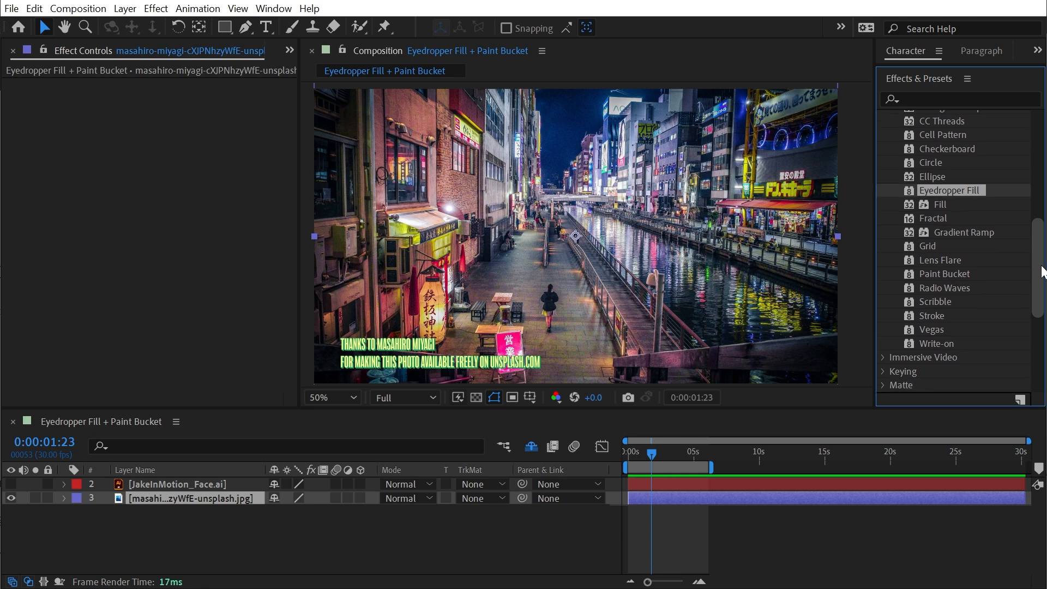
pyautogui.moveTo(949, 274); pyautogui.dragTo(480, 271)
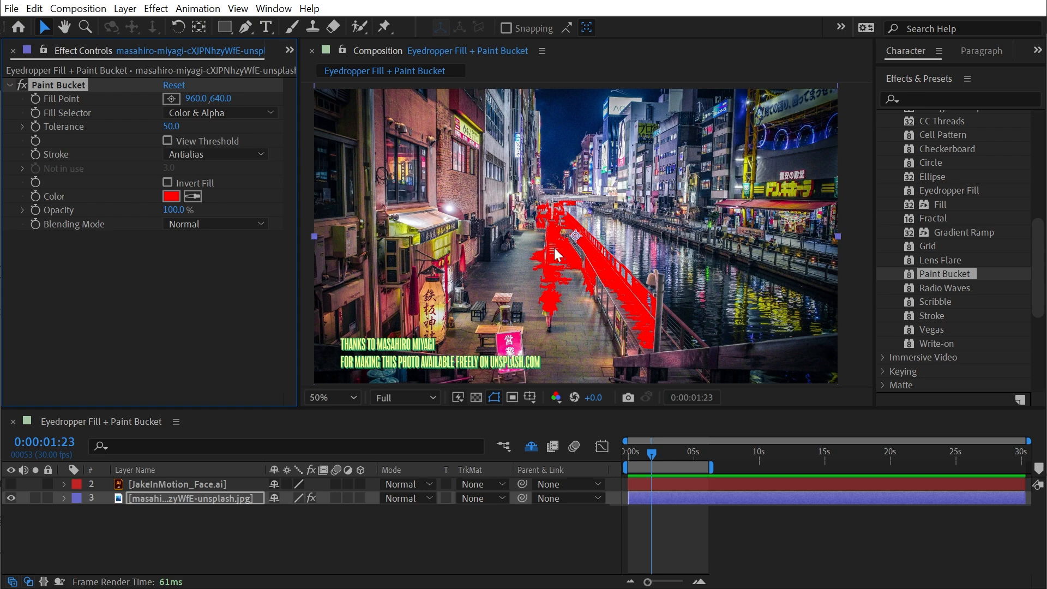
# - Move the photo's Paint Bucket fill point onto the brick building at 504, 468 and set the fill color to 95F6DD
pyautogui.moveTo(575, 236)
pyautogui.mouseDown()
pyautogui.moveTo(542, 229)
pyautogui.moveTo(557, 218)
pyautogui.moveTo(601, 225)
pyautogui.moveTo(674, 286)
pyautogui.moveTo(711, 259)
pyautogui.mouseUp()
pyautogui.moveTo(689, 263); pyautogui.dragTo(452, 192)
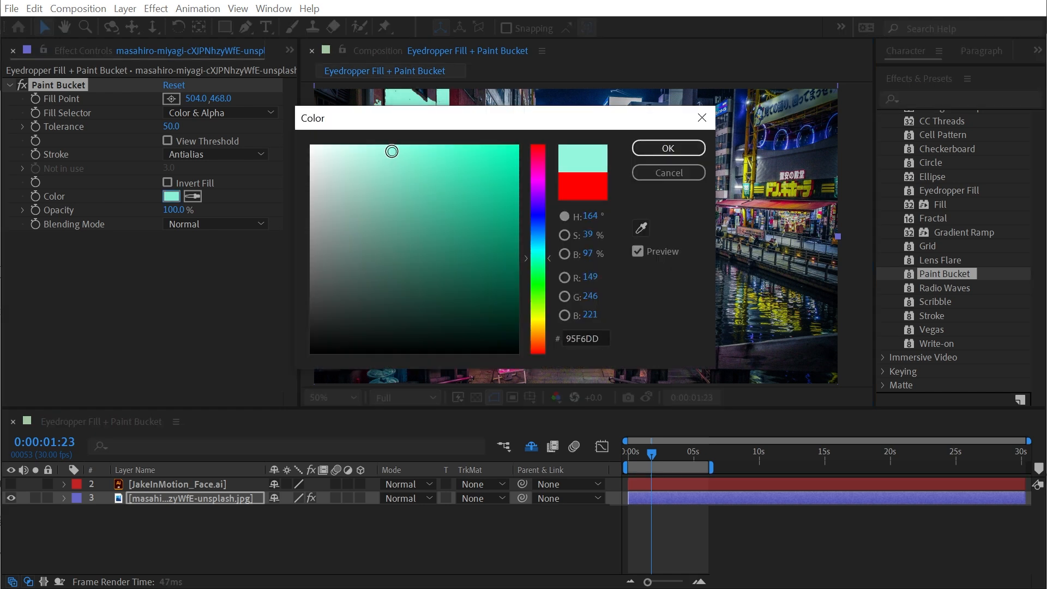
pyautogui.click(603, 145)
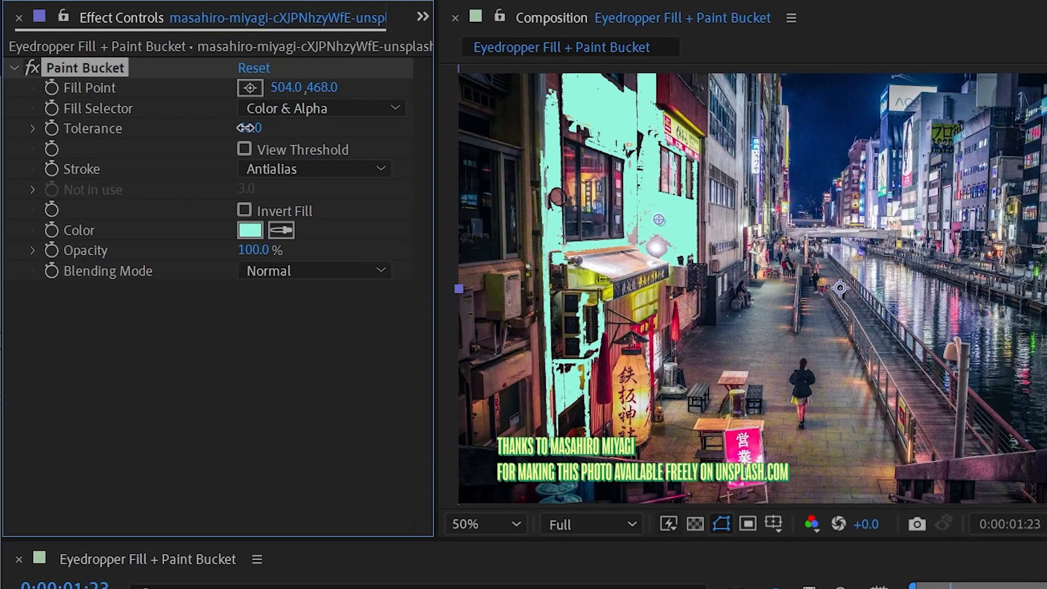
# - Try out the Tolerance amount on the photo's fill and look through the Fill Selector options
pyautogui.moveTo(246, 127); pyautogui.dragTo(277, 115)
pyautogui.click(278, 106)
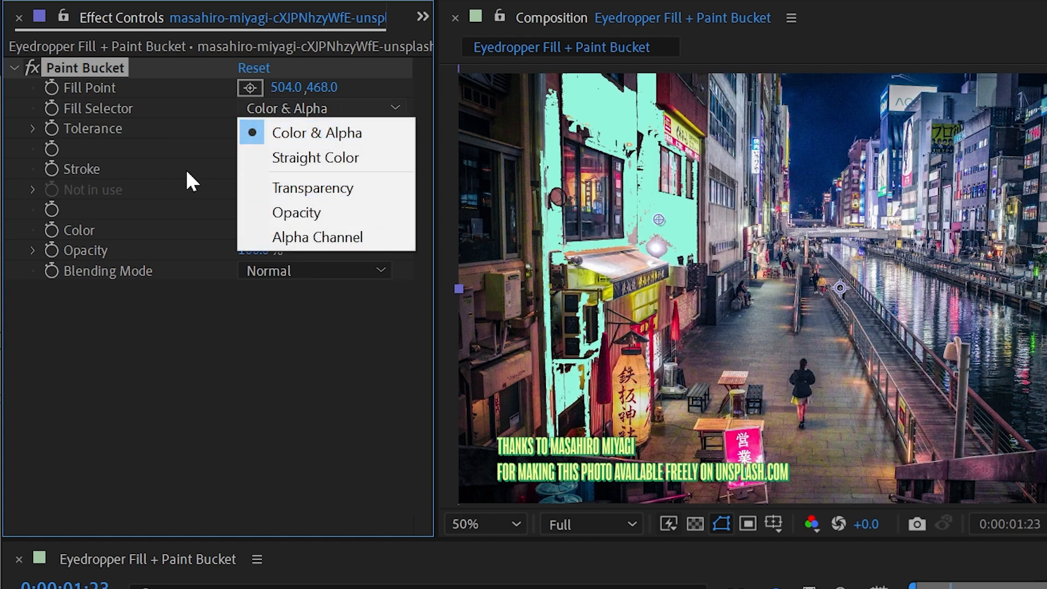
pyautogui.click(403, 137)
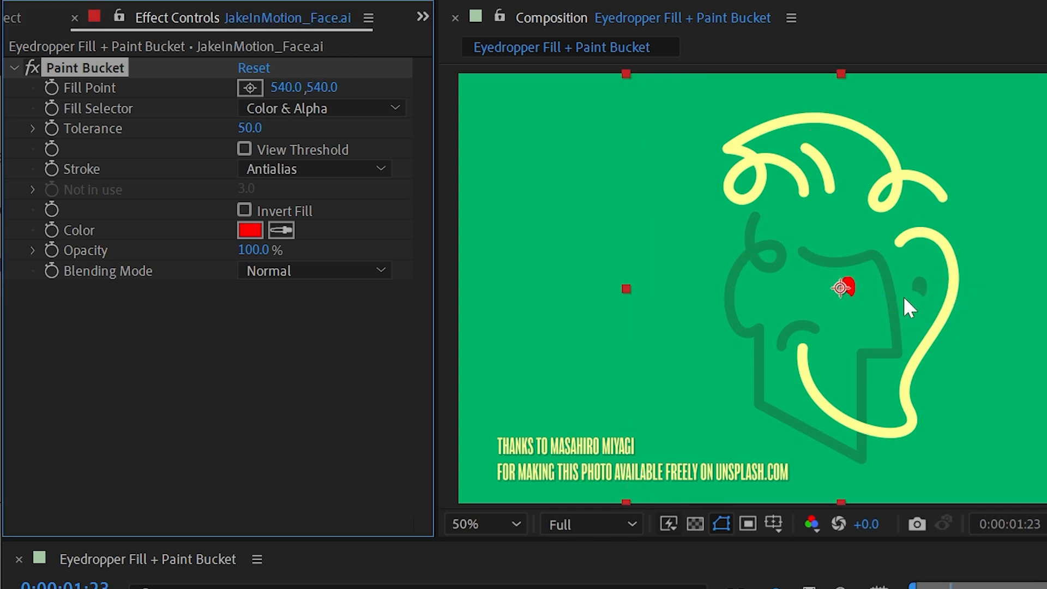
# - Move the face layer's Paint Bucket fill point to 450, 534 and set its fill color to 9A9A9A
pyautogui.moveTo(838, 287); pyautogui.dragTo(821, 285)
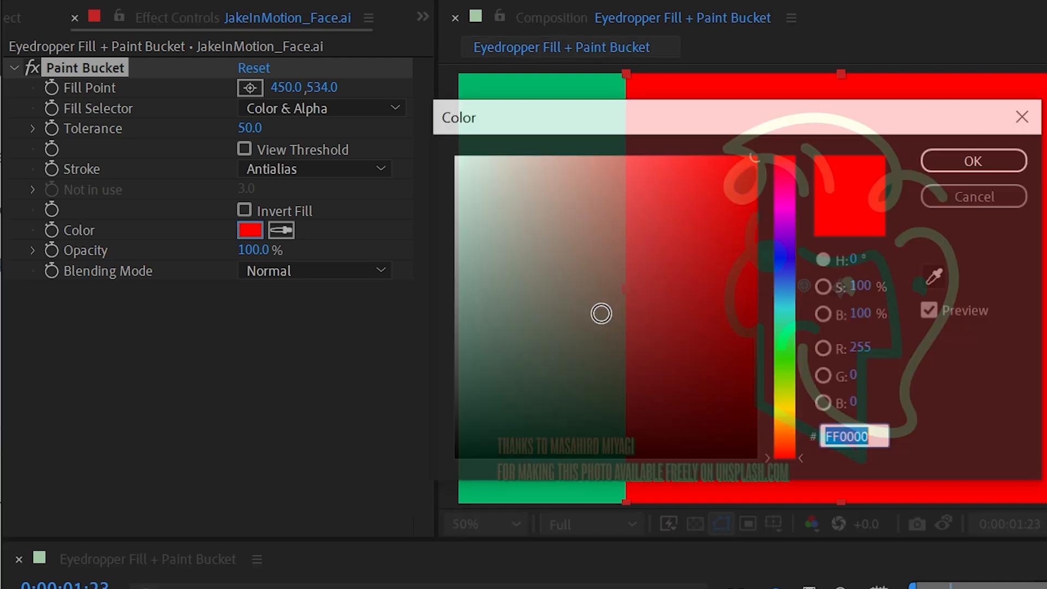
pyautogui.write('9A9A9A')
pyautogui.click(1008, 160)
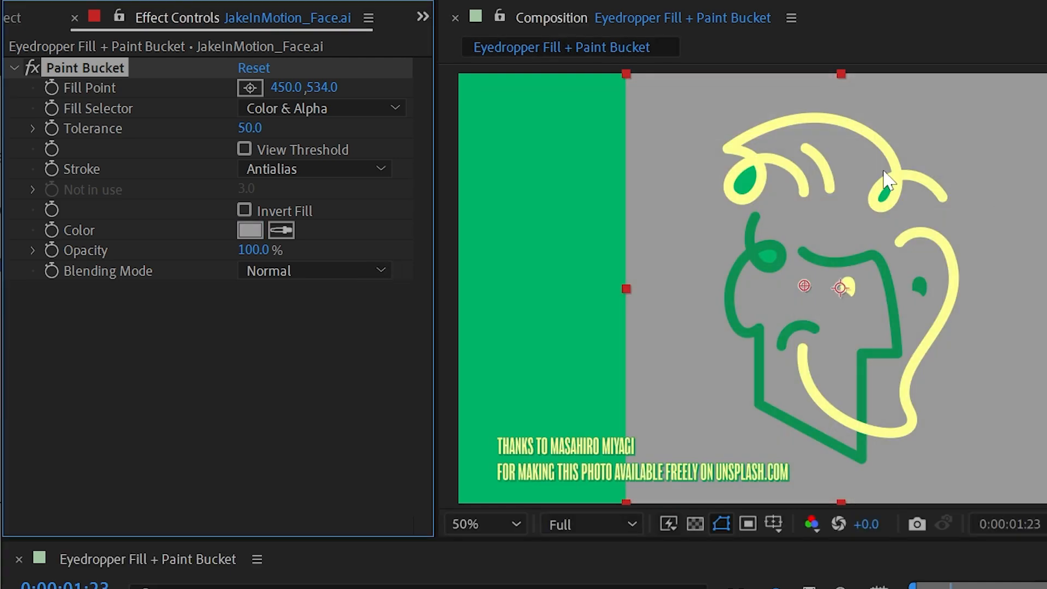
# - Set the Fill Selector to Straight Color and add a Fast Box Blur with a radius of 8.0 ahead of Paint Bucket
pyautogui.click(299, 109)
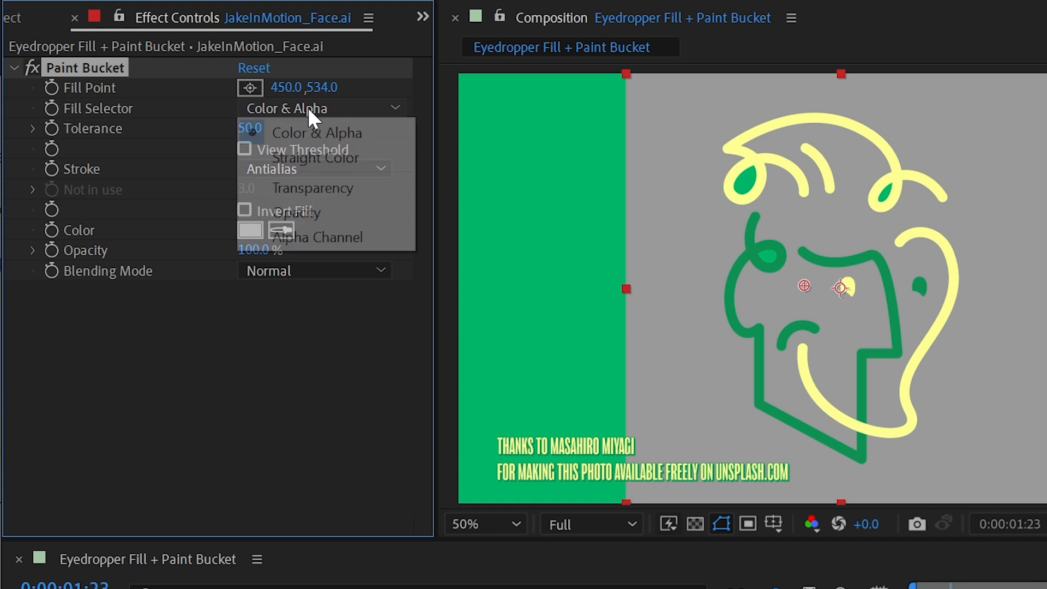
pyautogui.click(324, 163)
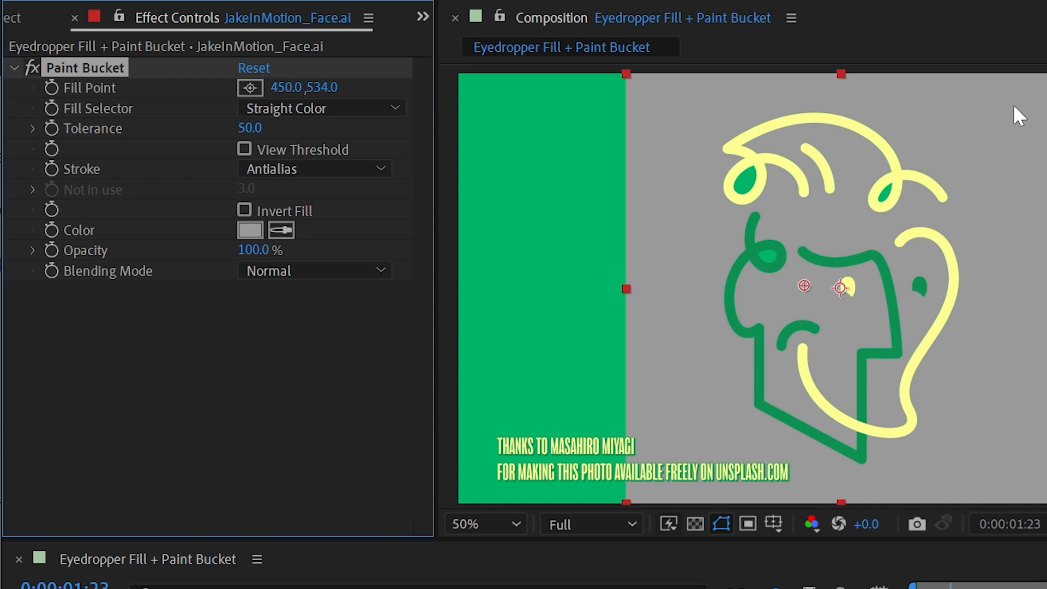
pyautogui.moveTo(804, 285)
pyautogui.mouseDown()
pyautogui.moveTo(675, 178)
pyautogui.moveTo(158, 87)
pyautogui.moveTo(146, 66)
pyautogui.mouseUp()
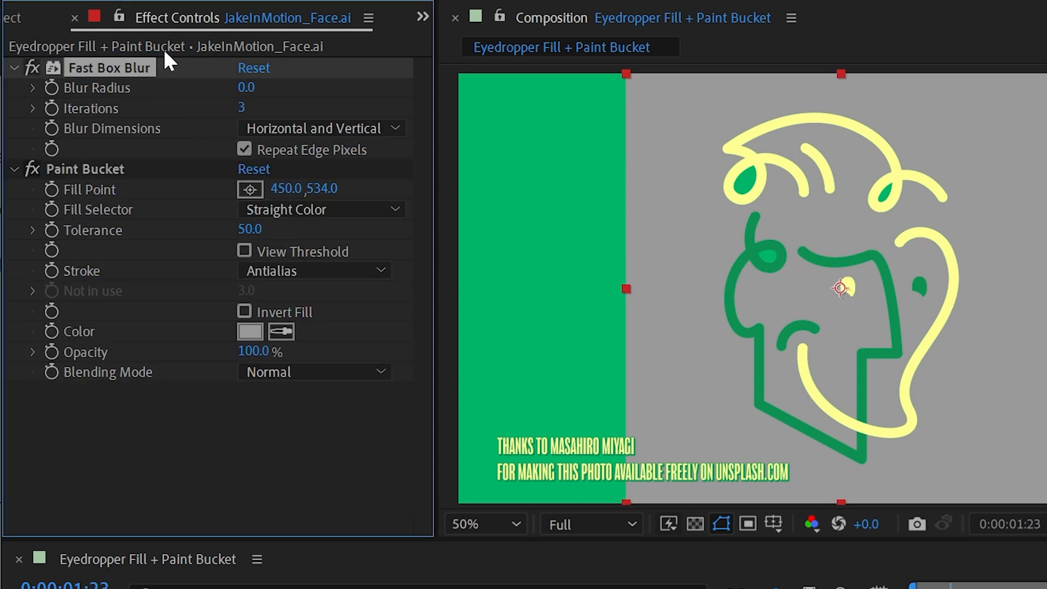
pyautogui.moveTo(246, 87); pyautogui.dragTo(259, 86)
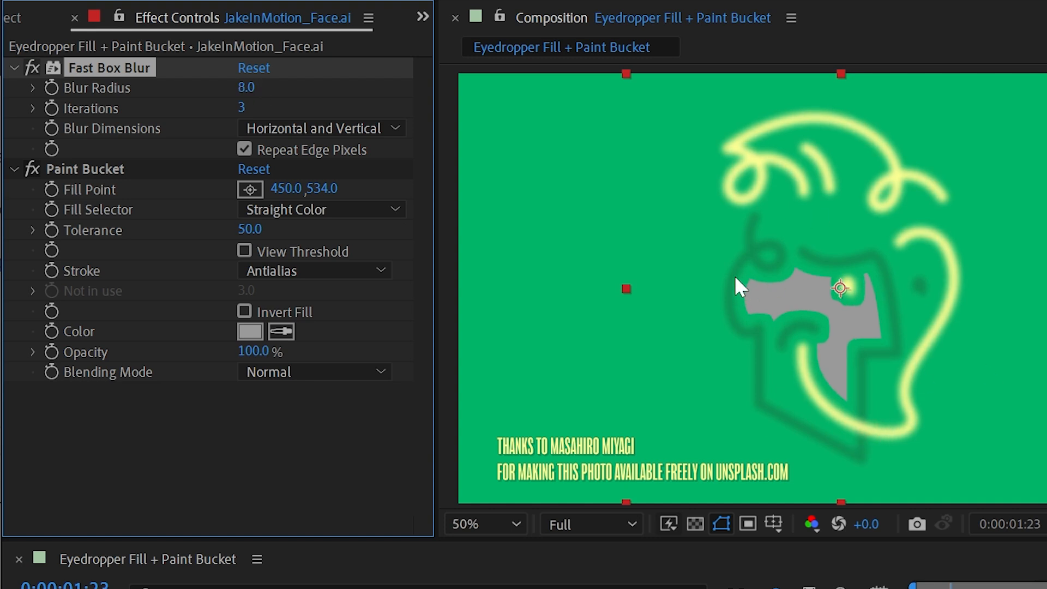
# - Try the fill point at 470, 572 inside the blurred face, and move it near the outline at 400, 504
pyautogui.moveTo(806, 290); pyautogui.dragTo(811, 300)
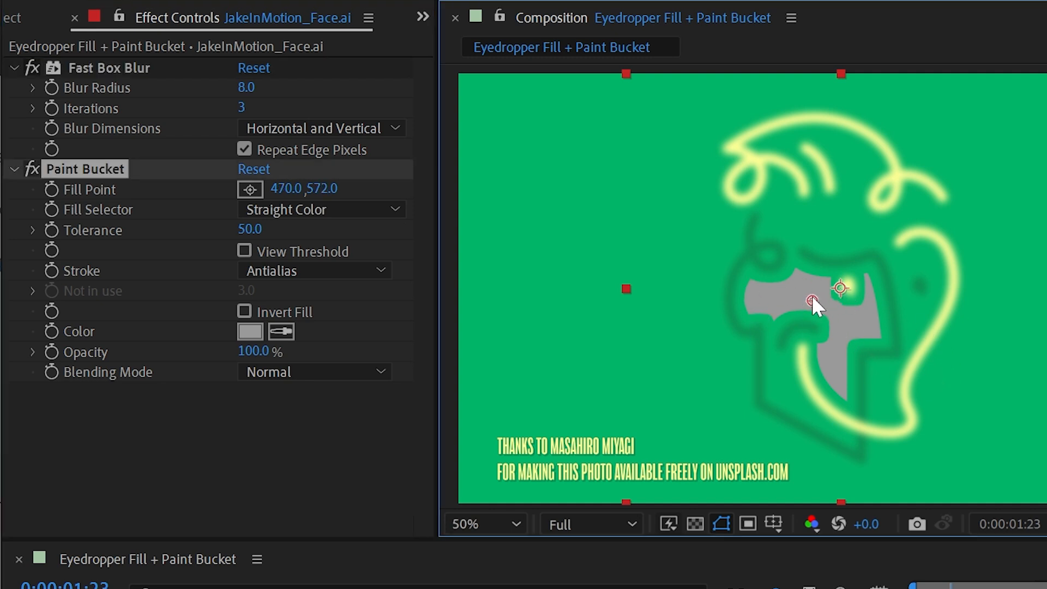
pyautogui.moveTo(812, 300); pyautogui.dragTo(785, 273)
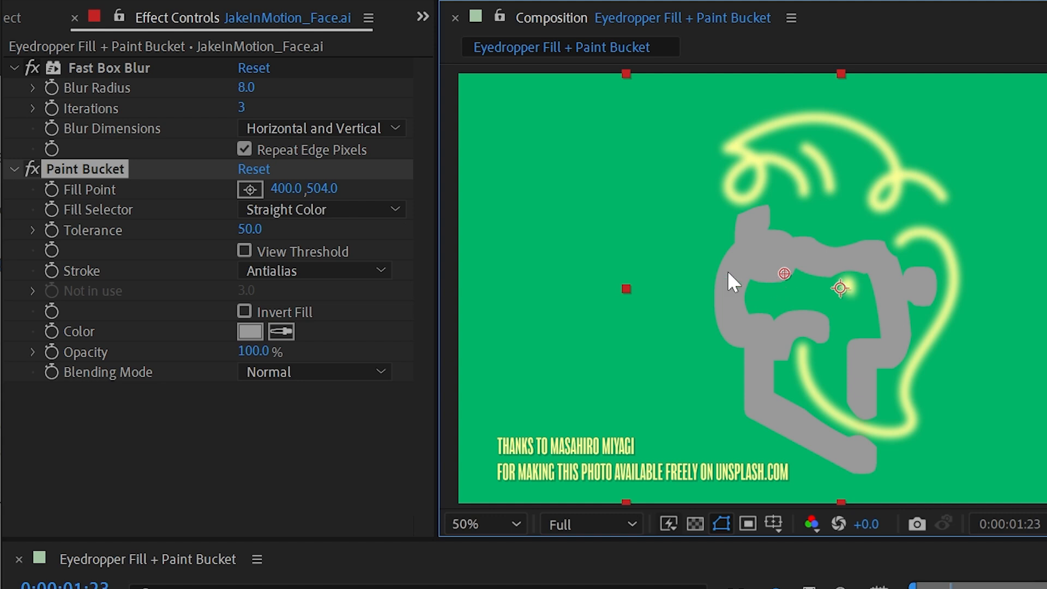
pyautogui.click(358, 211)
pyautogui.press('.')
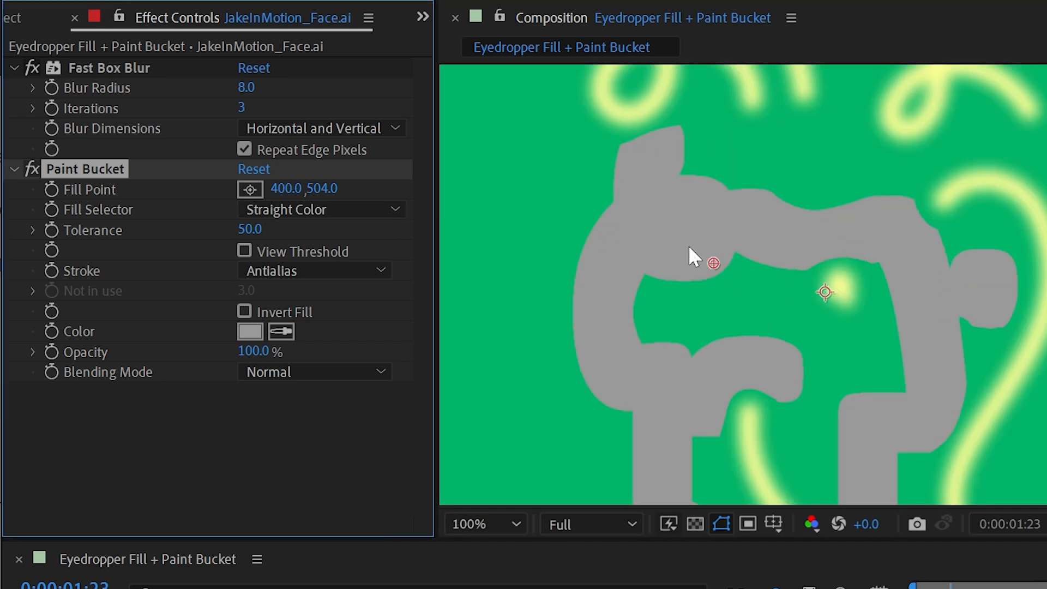
pyautogui.press('.')
# - Try Color & Alpha as the Fill Selector, move the fill point to 412, 523, and return the selector to Straight Color
pyautogui.click(336, 211)
pyautogui.click(333, 234)
pyautogui.moveTo(755, 280)
pyautogui.mouseDown()
pyautogui.moveTo(717, 261)
pyautogui.moveTo(701, 238)
pyautogui.moveTo(747, 278)
pyautogui.moveTo(722, 257)
pyautogui.moveTo(748, 278)
pyautogui.moveTo(731, 264)
pyautogui.moveTo(736, 281)
pyautogui.moveTo(725, 263)
pyautogui.moveTo(742, 269)
pyautogui.moveTo(767, 323)
pyautogui.mouseUp()
pyautogui.click(349, 212)
pyautogui.click(354, 256)
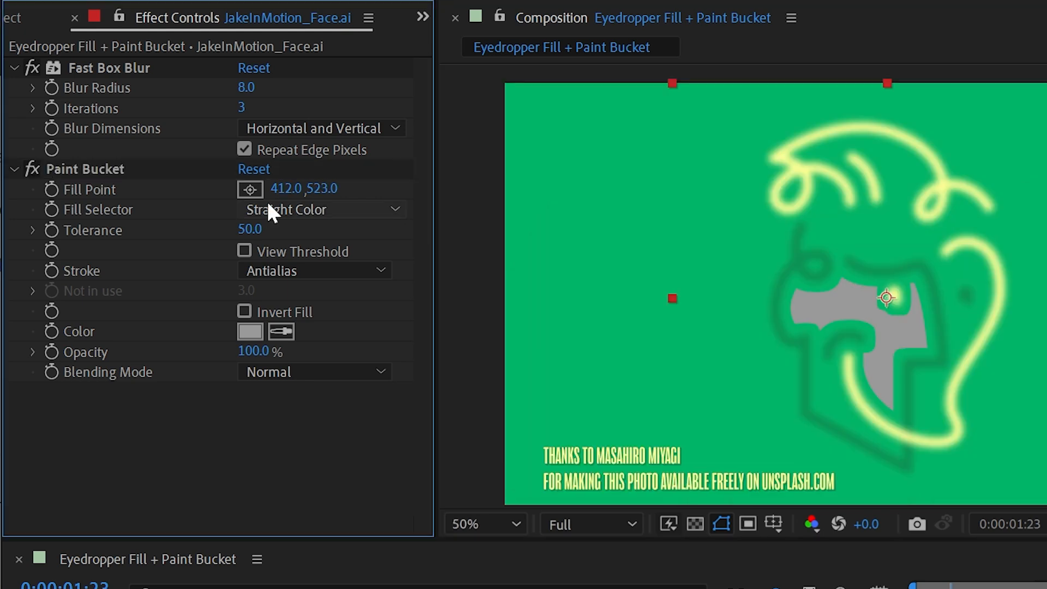
# - Set the Fill Selector to Transparency and move the fill point outside the face to 184, 497
pyautogui.click(349, 210)
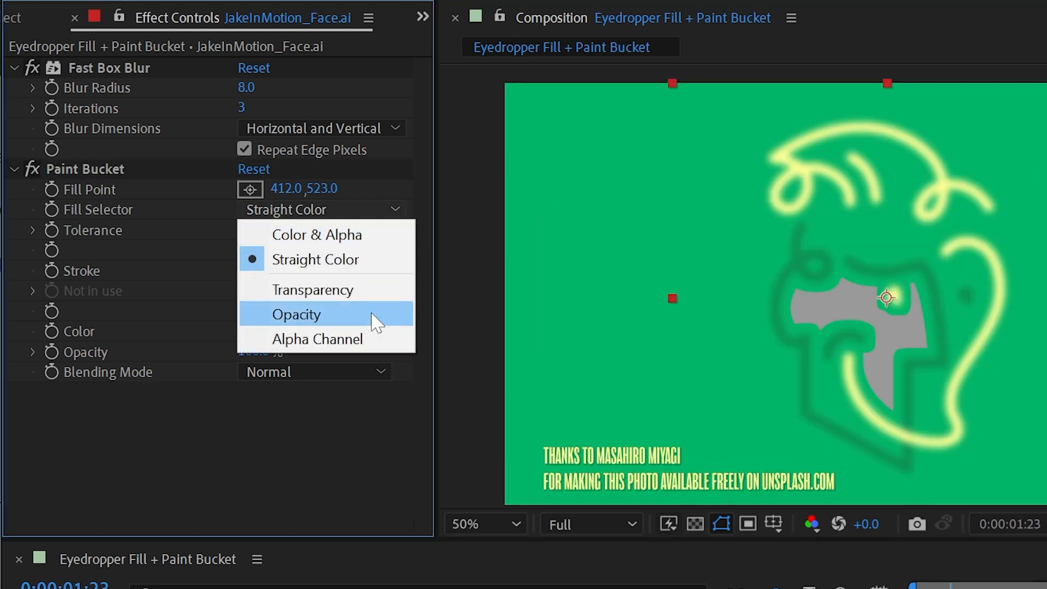
pyautogui.click(352, 289)
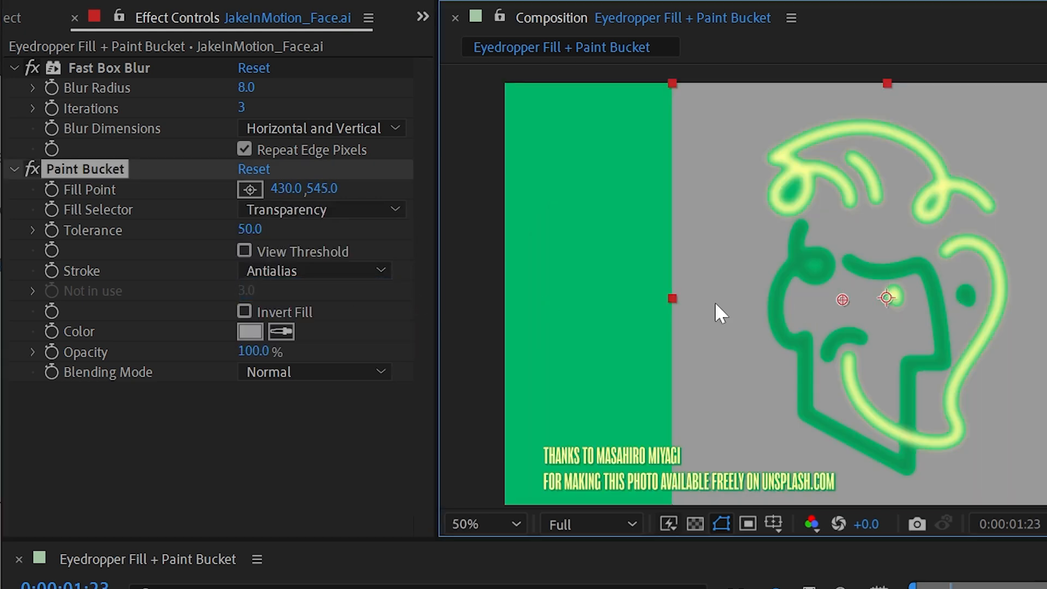
pyautogui.scroll(2, 869, 276)
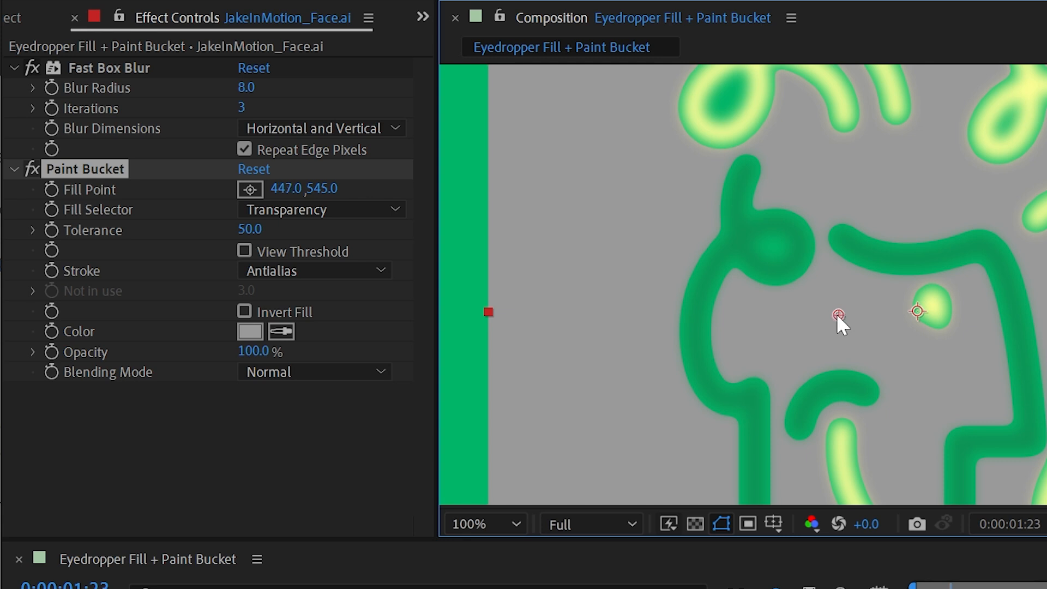
pyautogui.moveTo(788, 293)
pyautogui.mouseDown()
pyautogui.moveTo(789, 276)
pyautogui.moveTo(779, 284)
pyautogui.moveTo(673, 231)
pyautogui.moveTo(622, 281)
pyautogui.moveTo(632, 271)
pyautogui.mouseUp()
# - Set the Fill Selector to Opacity and move the fill point beside the forehead curl, at 274, 385
pyautogui.click(321, 209)
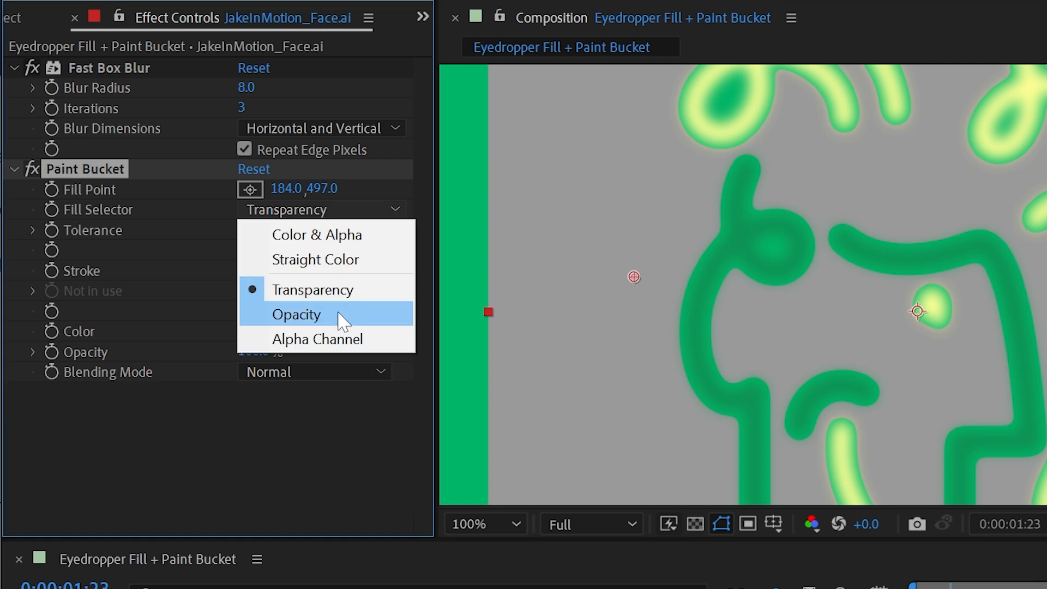
pyautogui.click(338, 312)
pyautogui.moveTo(641, 275); pyautogui.dragTo(706, 187)
# - Set the Fill Selector to Alpha Channel and display the composition's alpha channel
pyautogui.click(354, 210)
pyautogui.click(375, 352)
pyautogui.click(811, 523)
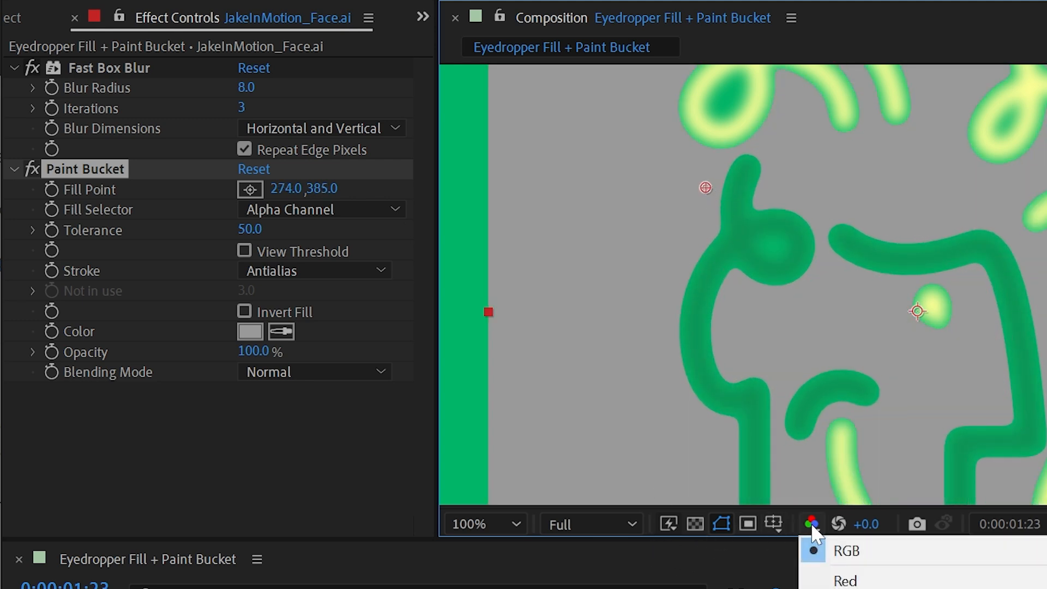
pyautogui.click(846, 587)
pyautogui.click(18, 587)
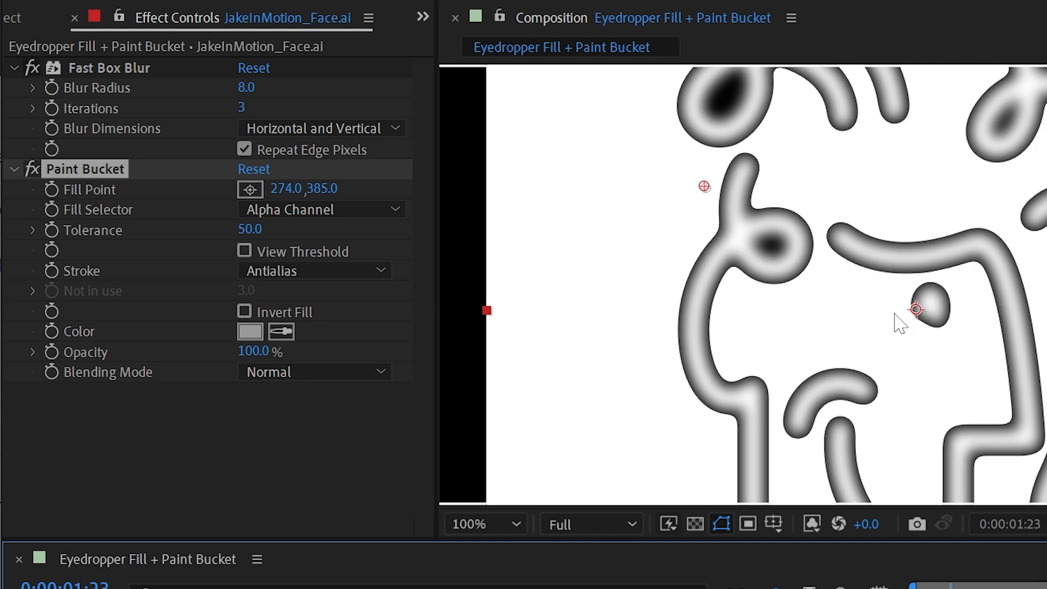
# - Temporarily disable Paint Bucket to examine the blurred artwork's alpha edges up close, and re-enable the effect
pyautogui.click(31, 169)
pyautogui.press(',')
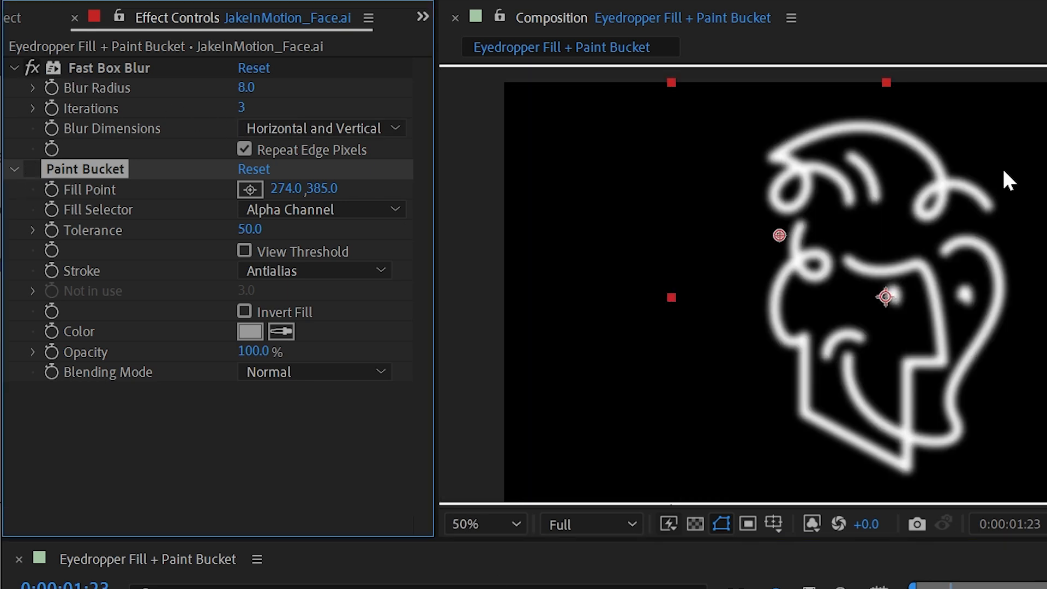
pyautogui.press('.')
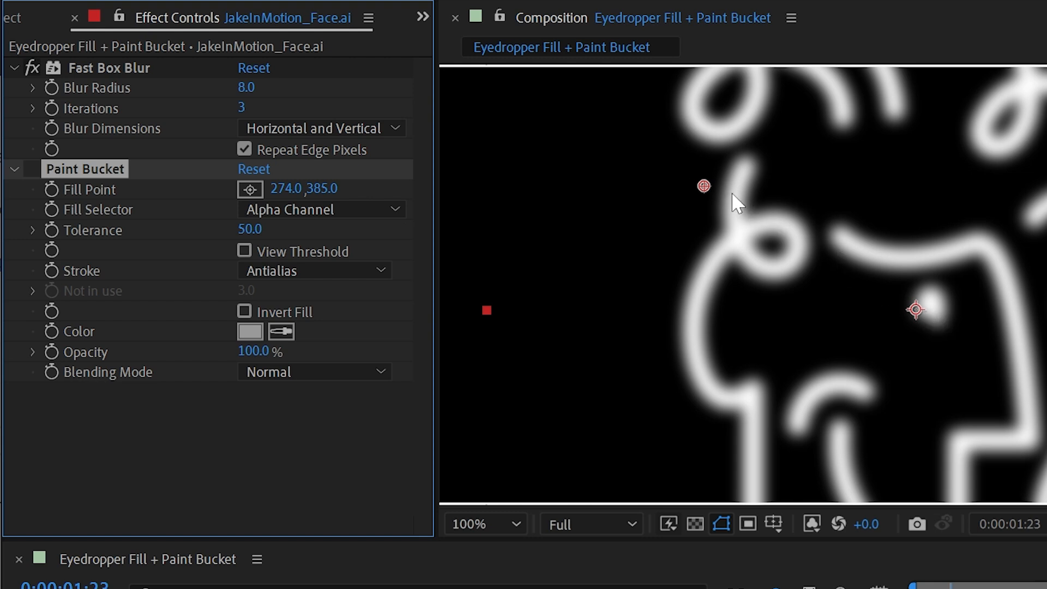
pyautogui.press('.')
pyautogui.moveTo(651, 129); pyautogui.dragTo(766, 253)
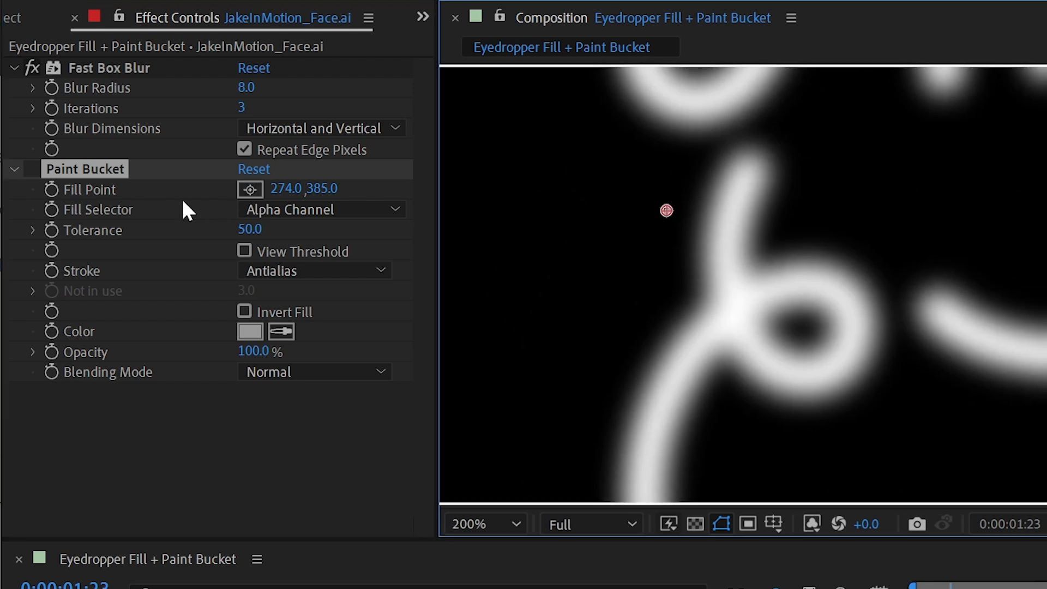
pyautogui.click(33, 168)
# - Move the fill point onto the semi-transparent edge of the forehead curl, ending at 297.5, 398
pyautogui.moveTo(666, 211); pyautogui.dragTo(709, 221)
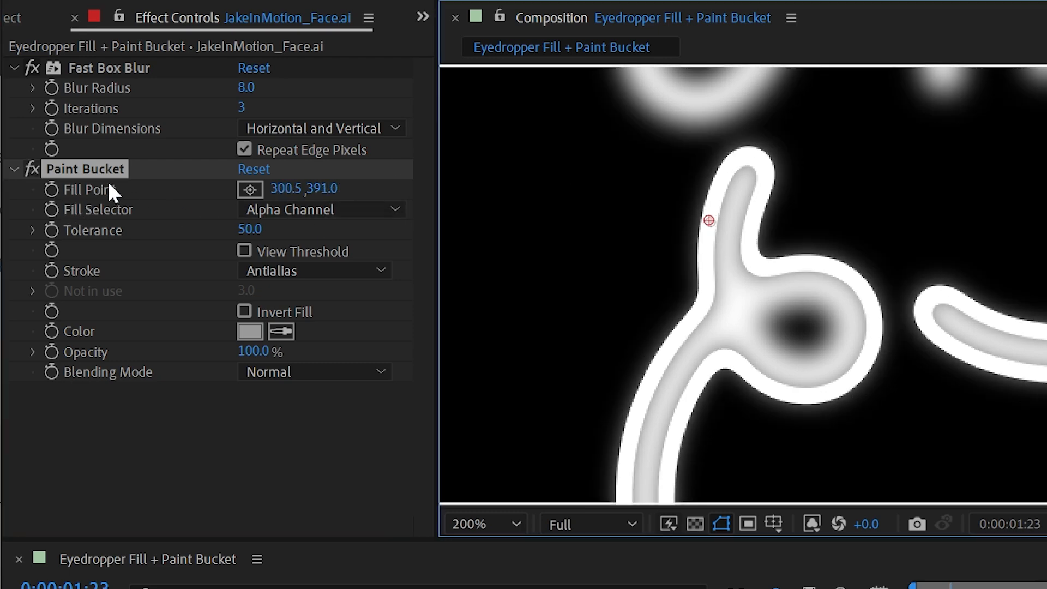
pyautogui.press(',')
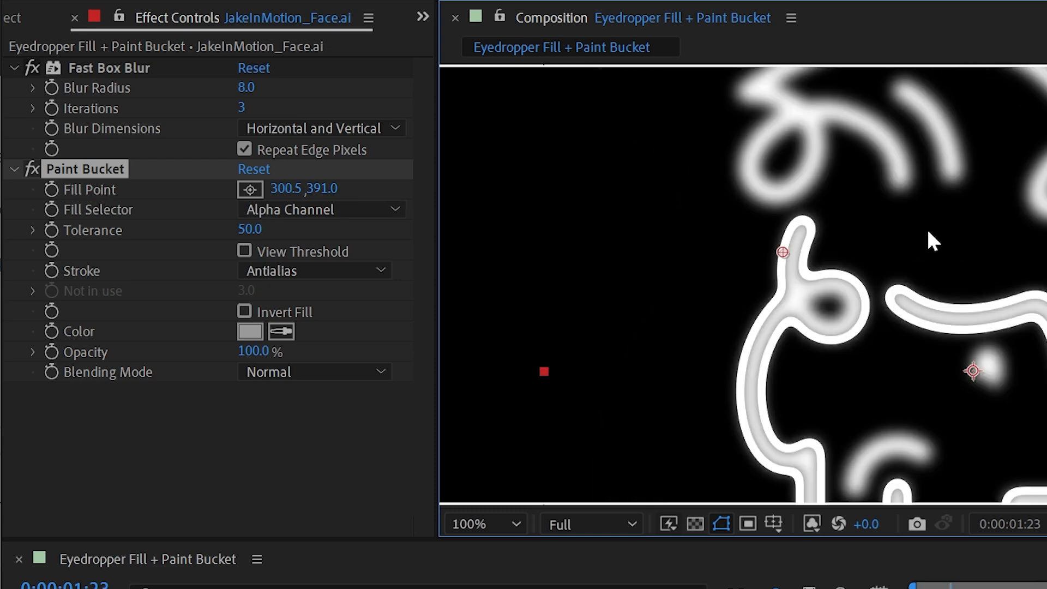
pyautogui.moveTo(1000, 381); pyautogui.dragTo(844, 264)
pyautogui.moveTo(749, 189); pyautogui.dragTo(780, 250)
pyautogui.moveTo(657, 200); pyautogui.dragTo(654, 205)
# - Switch the composition view back to RGB and set the Fill Selector to Color & Alpha
pyautogui.click(812, 523)
pyautogui.click(863, 561)
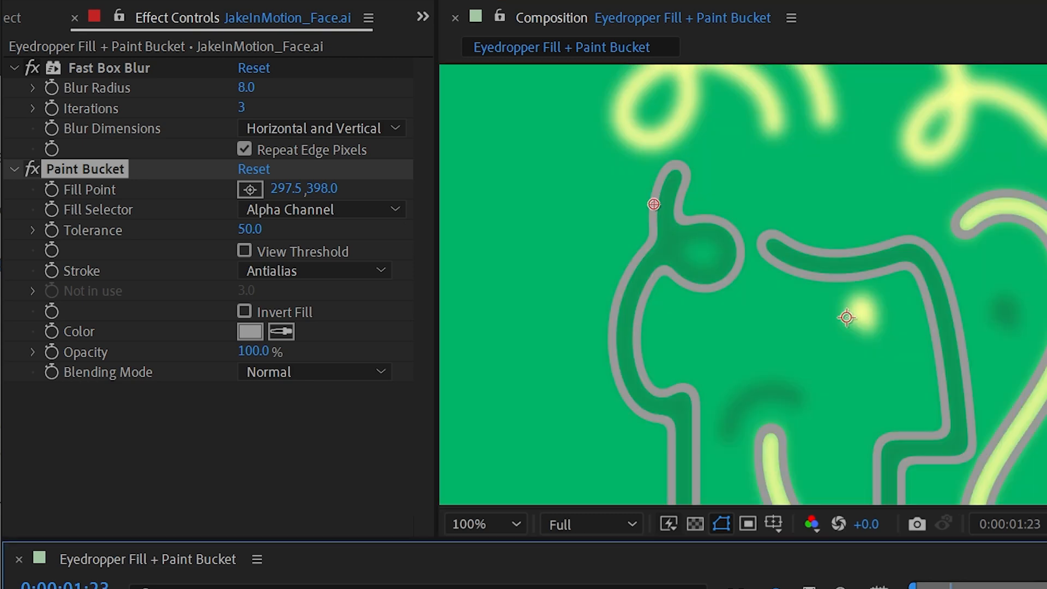
pyautogui.click(322, 209)
pyautogui.click(382, 235)
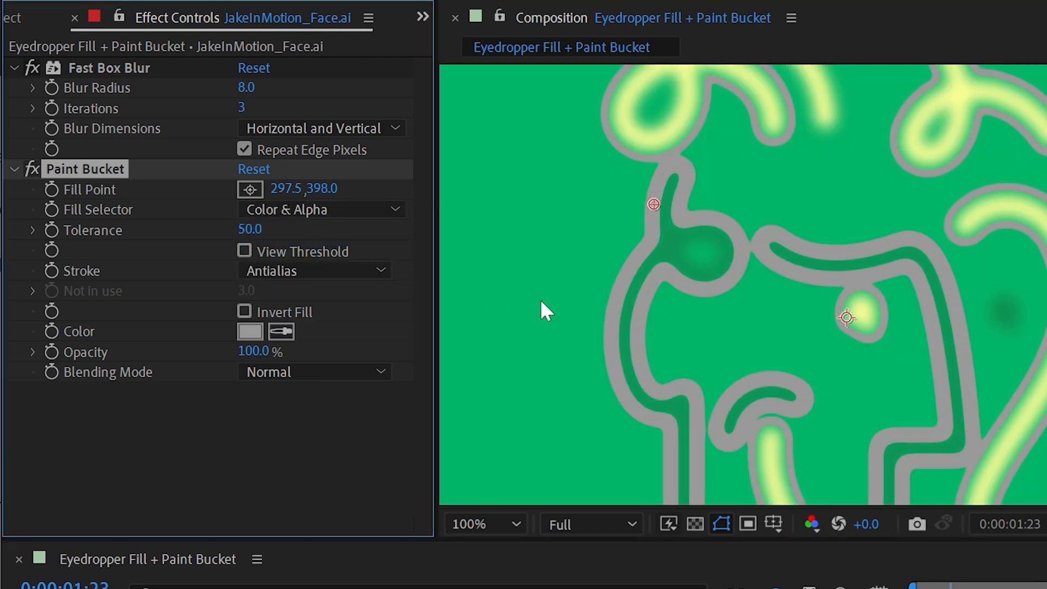
# - Turn off the Fast Box Blur to preview the fill on sharp artwork, and undo that change
pyautogui.click(33, 67)
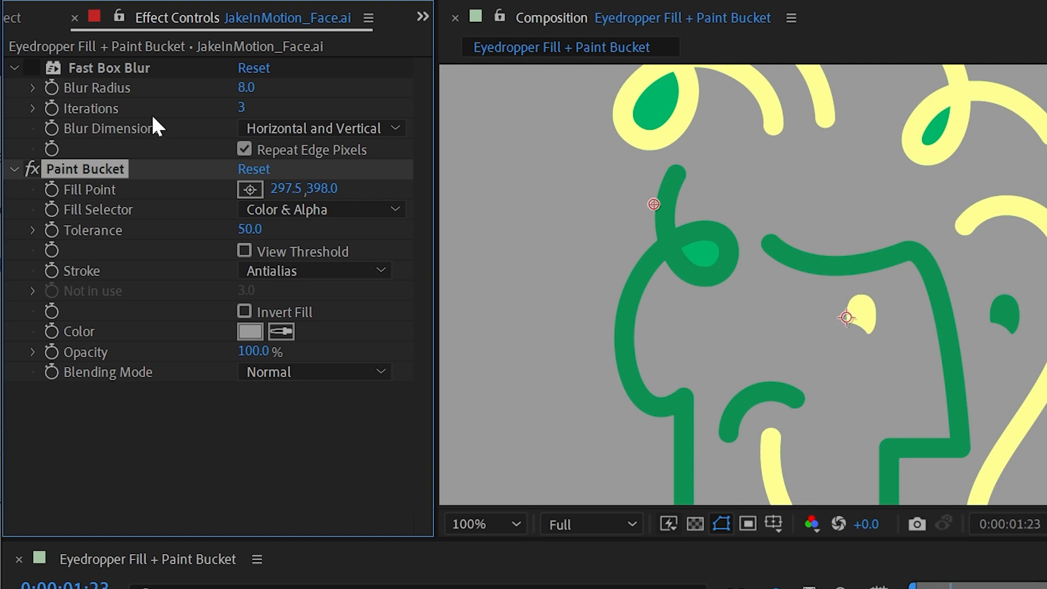
pyautogui.hotkey('ctrl', 'z')
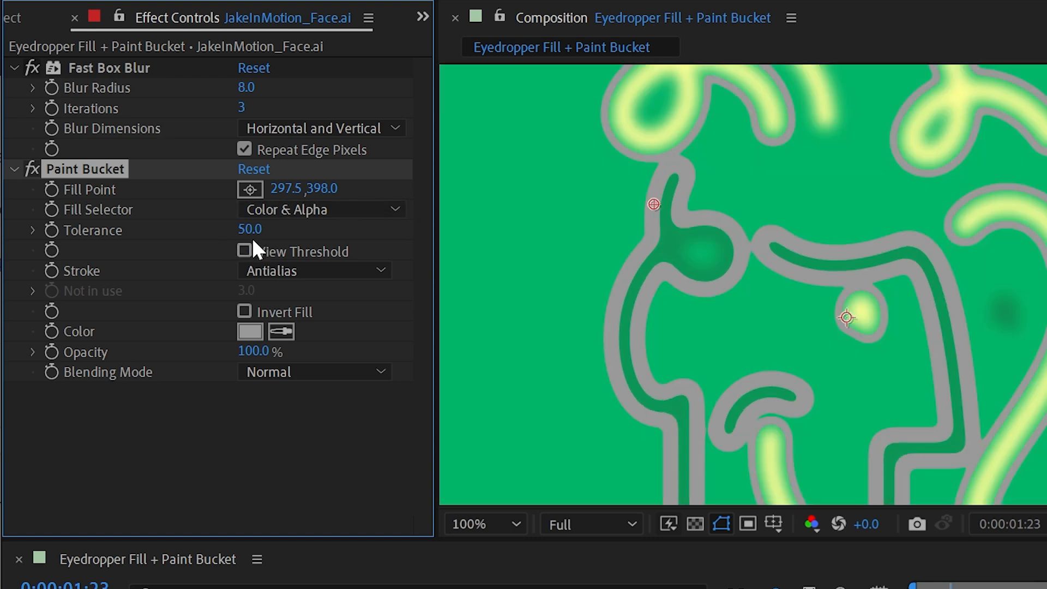
# - Set the Tolerance to 58 and the fill point to 292.5, 401, with View Threshold enabled
pyautogui.moveTo(247, 230)
pyautogui.mouseDown()
pyautogui.moveTo(234, 231)
pyautogui.moveTo(256, 226)
pyautogui.moveTo(247, 212)
pyautogui.mouseUp()
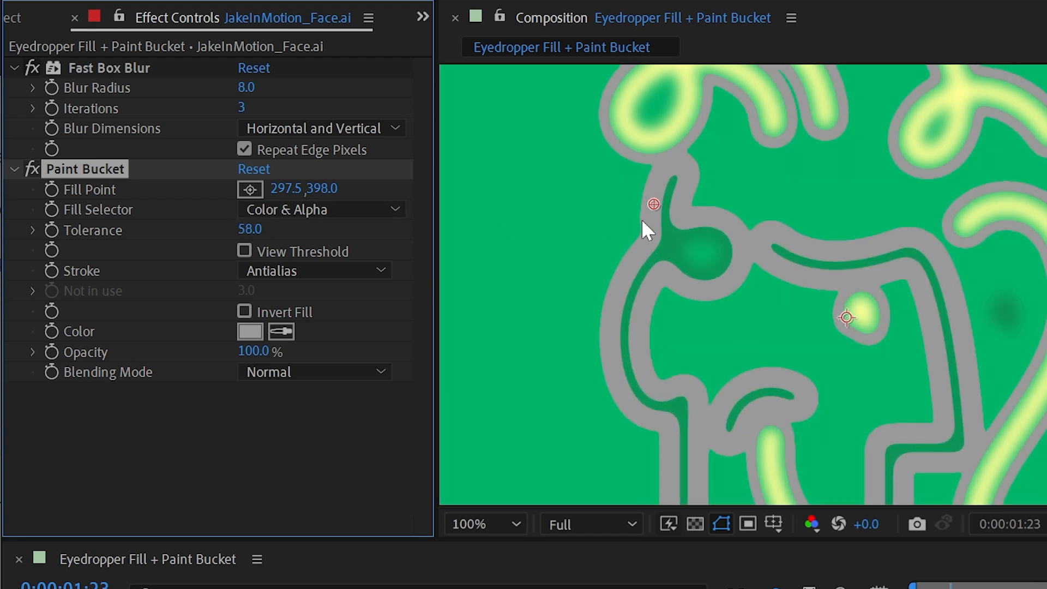
pyautogui.moveTo(652, 202)
pyautogui.mouseDown()
pyautogui.moveTo(656, 210)
pyautogui.moveTo(639, 208)
pyautogui.moveTo(654, 210)
pyautogui.mouseUp()
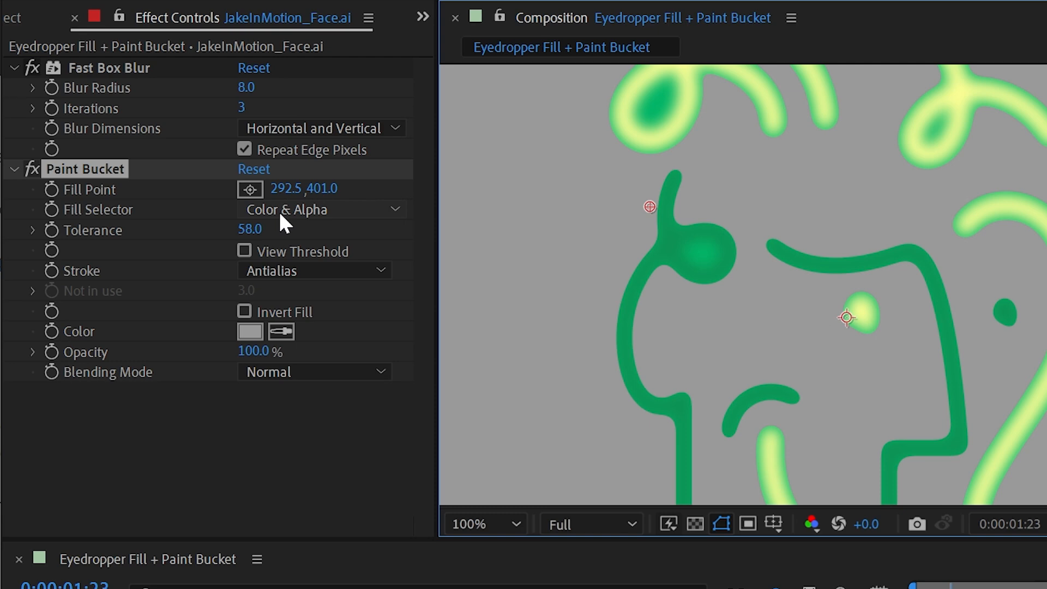
pyautogui.click(248, 249)
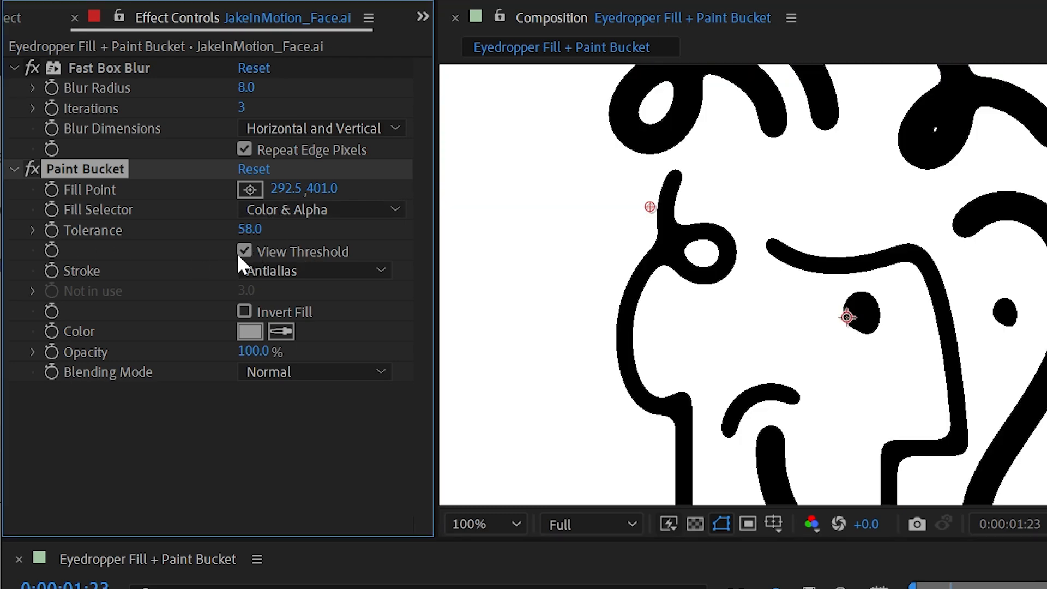
# - Set the Tolerance to 47, move the fill point to 313.5, 429 on the forehead curl, and turn off View Threshold
pyautogui.moveTo(256, 229)
pyautogui.mouseDown()
pyautogui.moveTo(223, 235)
pyautogui.moveTo(242, 234)
pyautogui.mouseUp()
pyautogui.moveTo(650, 207); pyautogui.dragTo(667, 229)
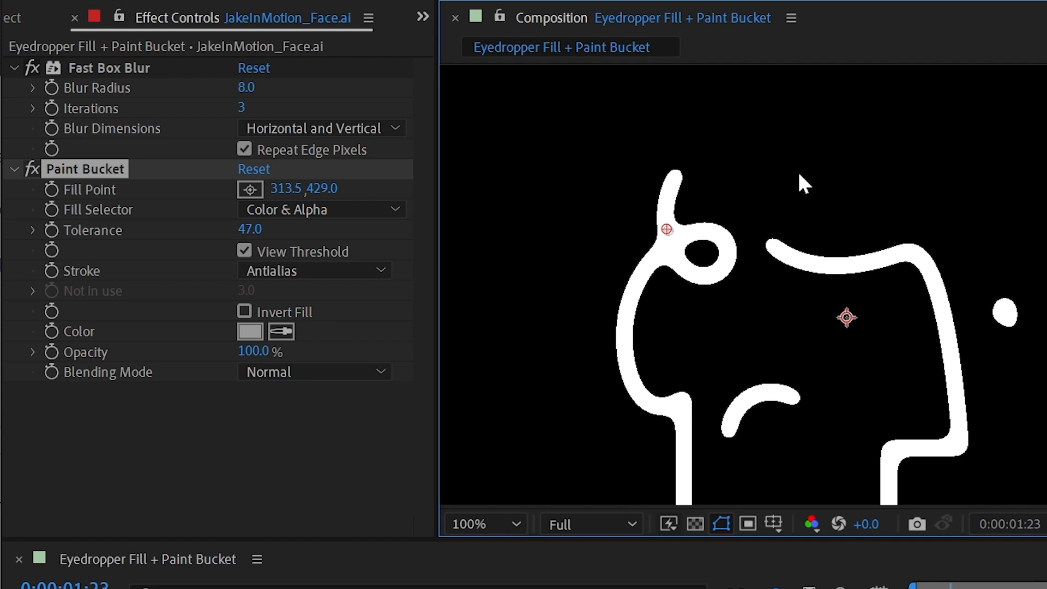
pyautogui.click(240, 254)
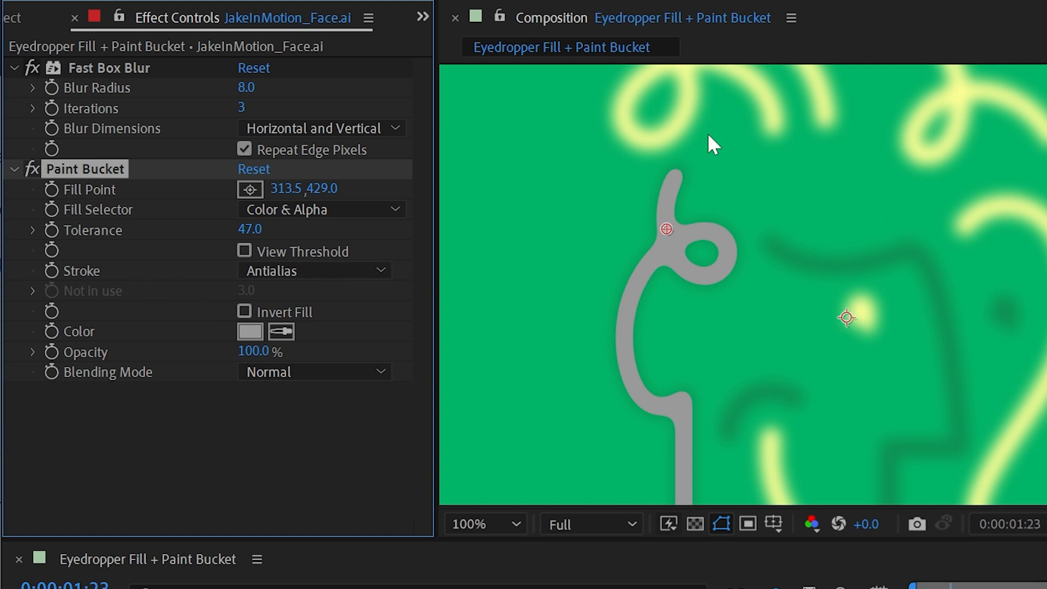
# - Set the Paint Bucket's Stroke option to Feather with a Feather Softness of 0
pyautogui.scroll(1, 669, 186)
pyautogui.moveTo(567, 252); pyautogui.dragTo(847, 413)
pyautogui.scroll(1, 817, 335)
pyautogui.moveTo(699, 409); pyautogui.dragTo(761, 358)
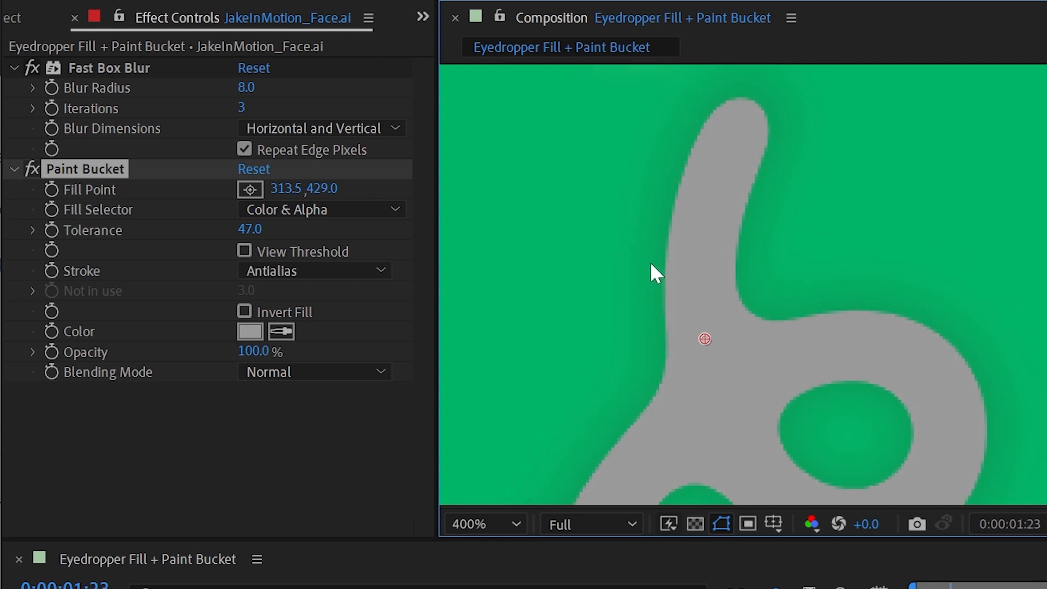
pyautogui.click(303, 271)
pyautogui.click(308, 322)
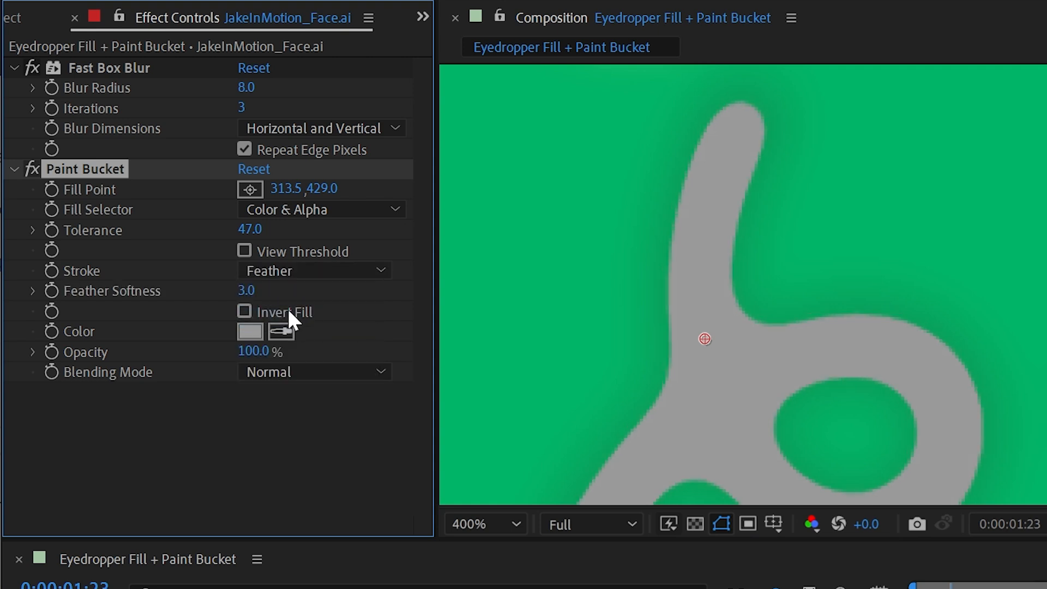
pyautogui.moveTo(248, 295); pyautogui.dragTo(47, 291)
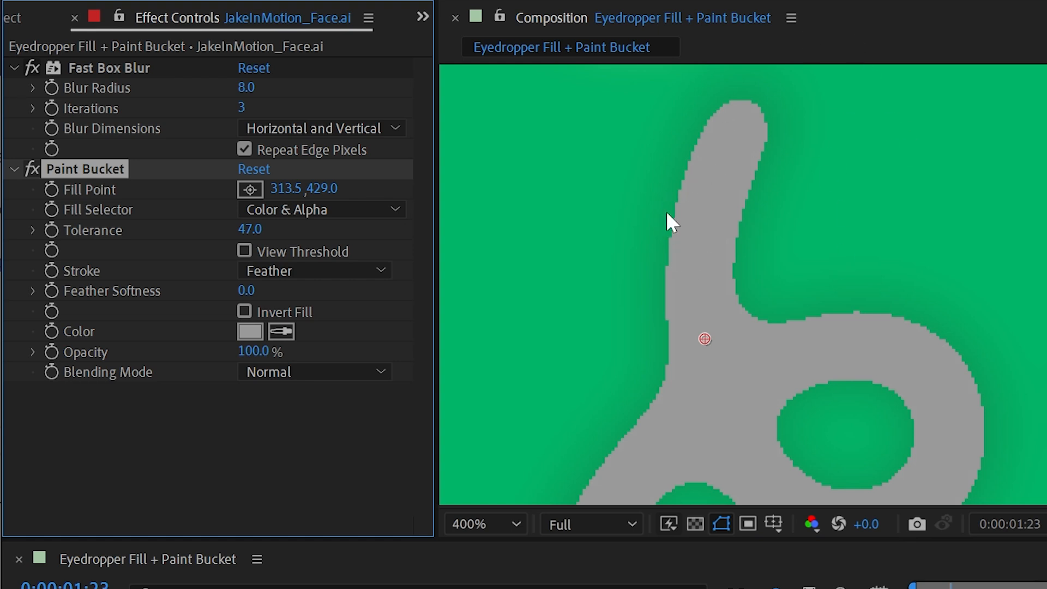
# - Raise the Feather Softness to 12.9 to soften the edges of the filled curl
pyautogui.moveTo(246, 291)
pyautogui.mouseDown()
pyautogui.moveTo(456, 285)
pyautogui.moveTo(349, 285)
pyautogui.moveTo(401, 283)
pyautogui.mouseUp()
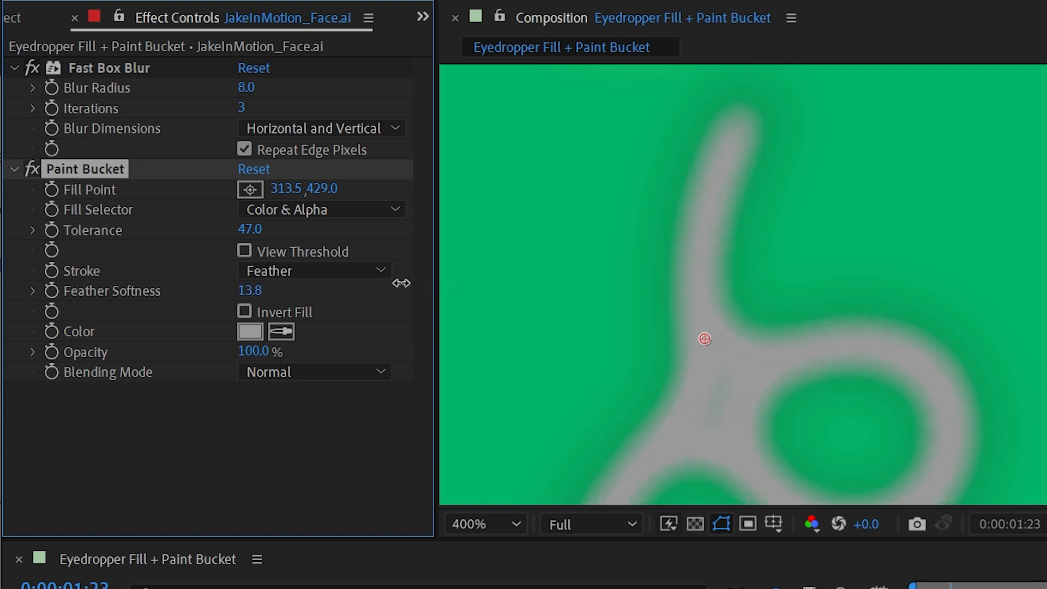
pyautogui.scroll(-3, 762, 324)
pyautogui.scroll(2, 780, 362)
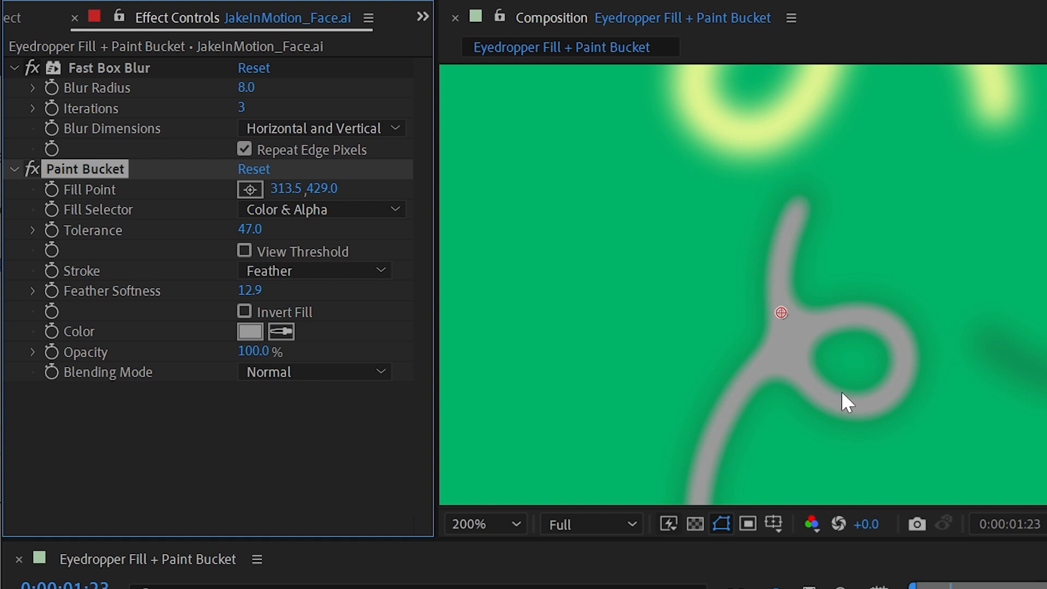
# - Change the Paint Bucket fill color to dark gray 515151
pyautogui.scroll(1, 841, 391)
pyautogui.moveTo(798, 372); pyautogui.dragTo(783, 315)
pyautogui.click(250, 331)
pyautogui.moveTo(457, 312); pyautogui.dragTo(449, 363)
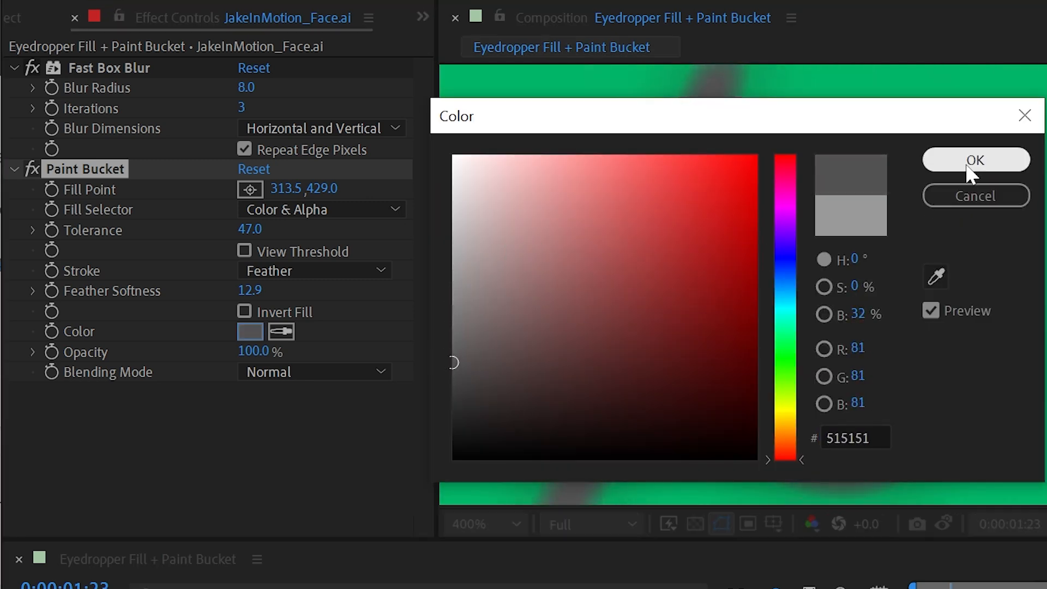
pyautogui.click(963, 179)
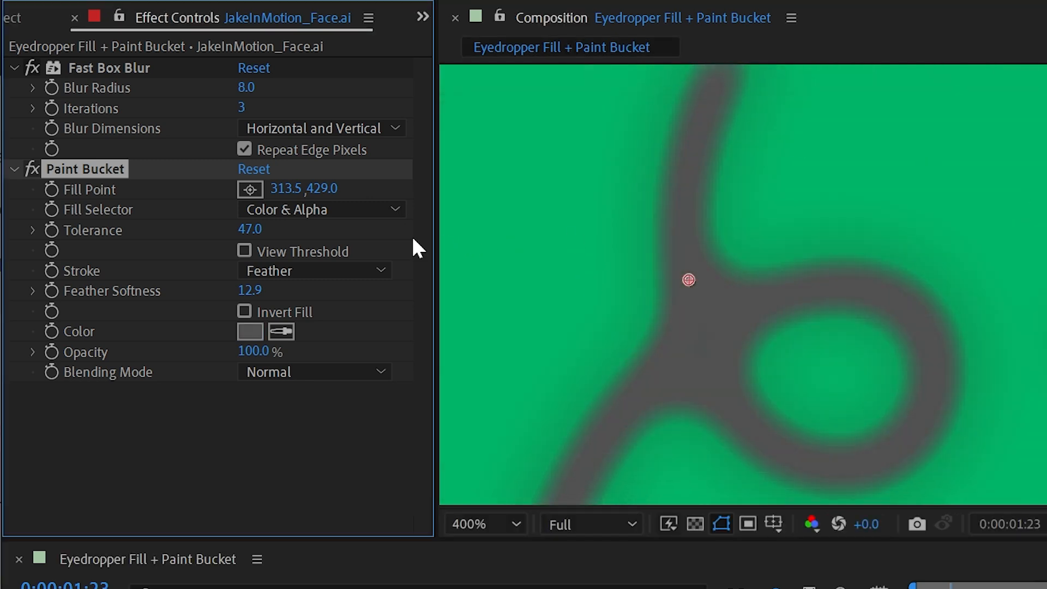
# - Set the Stroke option to Spread with a Spread Radius of 8.3
pyautogui.click(314, 270)
pyautogui.click(322, 344)
pyautogui.moveTo(257, 295); pyautogui.dragTo(231, 295)
pyautogui.scroll(-2, 872, 283)
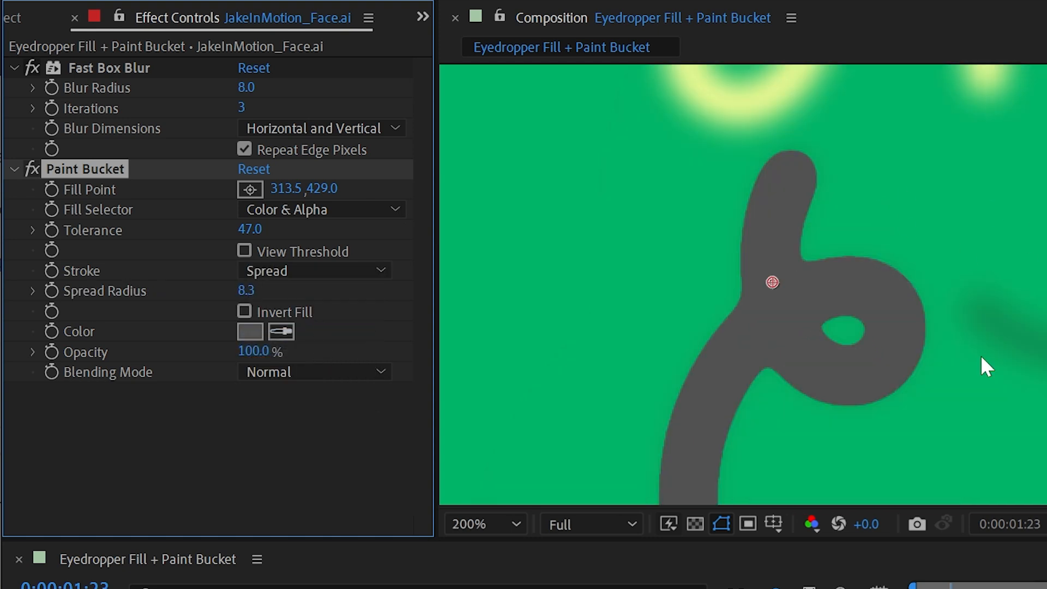
# - Set the Stroke option to Choke and raise the Tolerance to 104
pyautogui.click(315, 270)
pyautogui.click(300, 367)
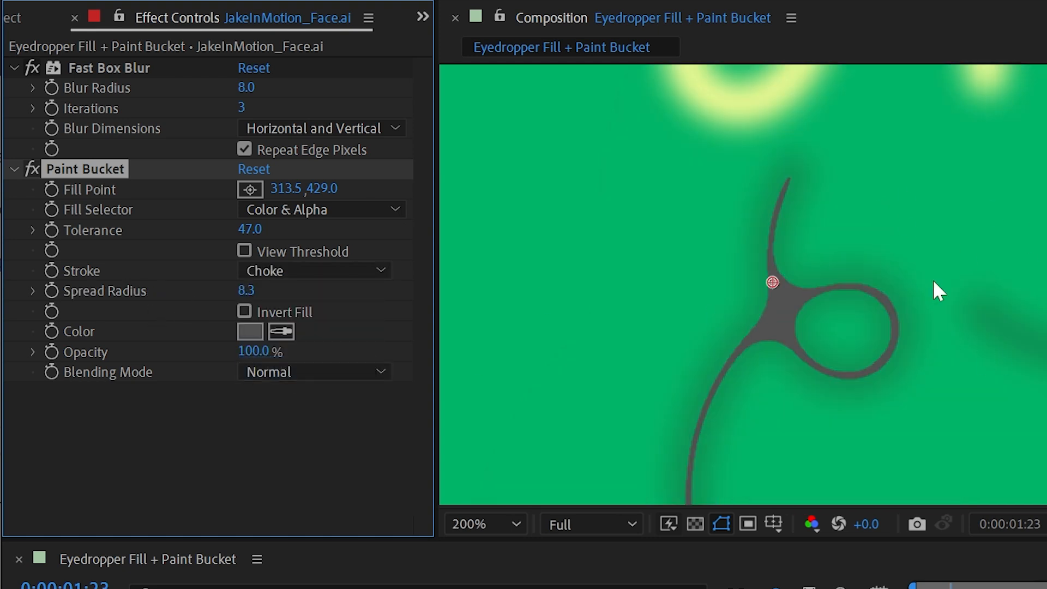
pyautogui.moveTo(243, 226)
pyautogui.mouseDown()
pyautogui.moveTo(129, 221)
pyautogui.moveTo(292, 222)
pyautogui.moveTo(209, 229)
pyautogui.moveTo(242, 223)
pyautogui.mouseUp()
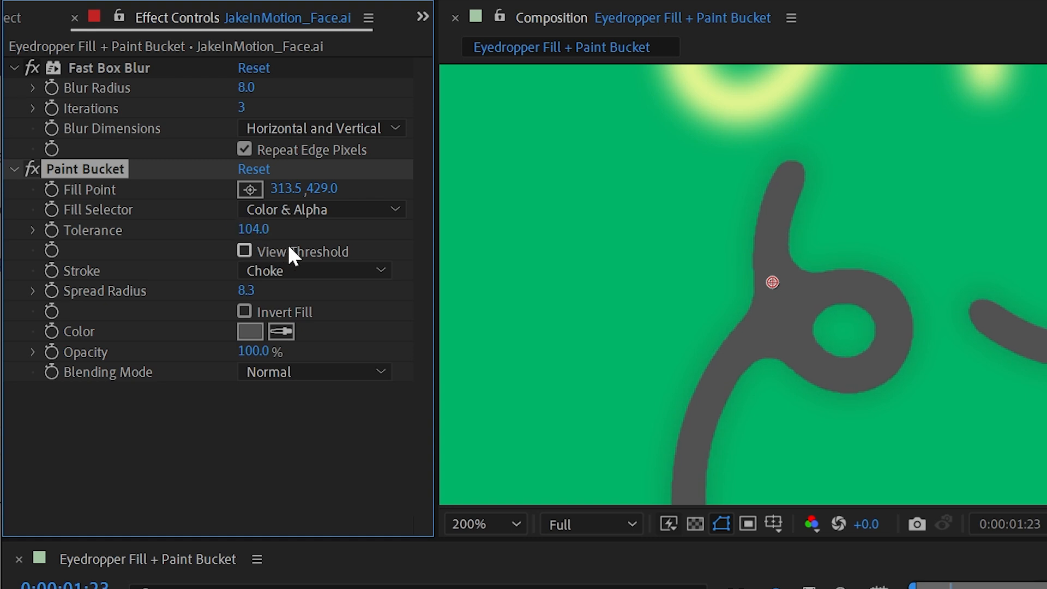
# - Set the Stroke option to Stroke with a Stroke Width of 5.2
pyautogui.click(307, 271)
pyautogui.click(307, 394)
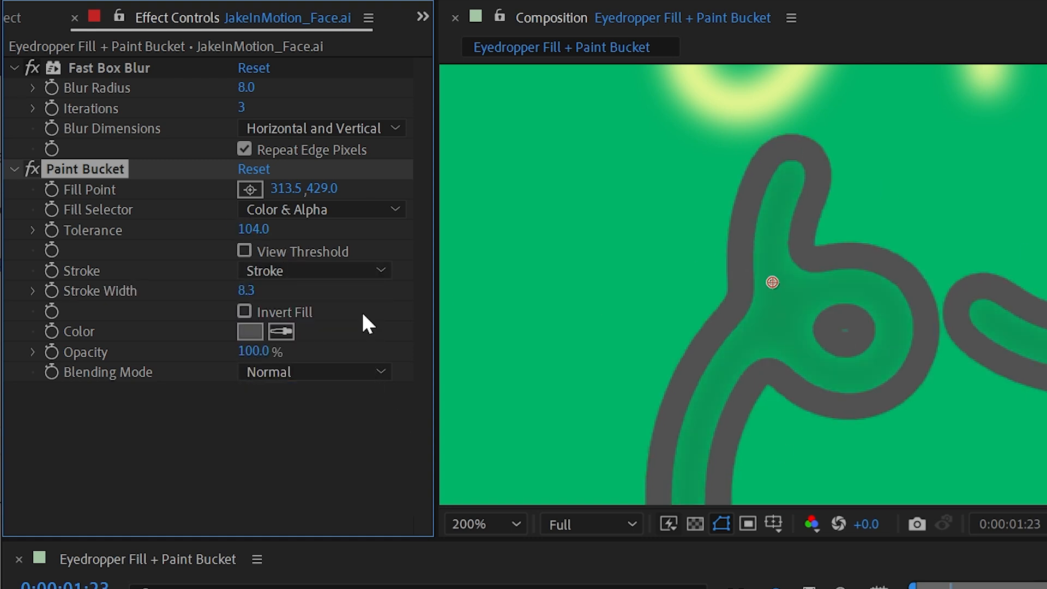
pyautogui.moveTo(248, 290)
pyautogui.mouseDown()
pyautogui.moveTo(163, 284)
pyautogui.moveTo(180, 284)
pyautogui.mouseUp()
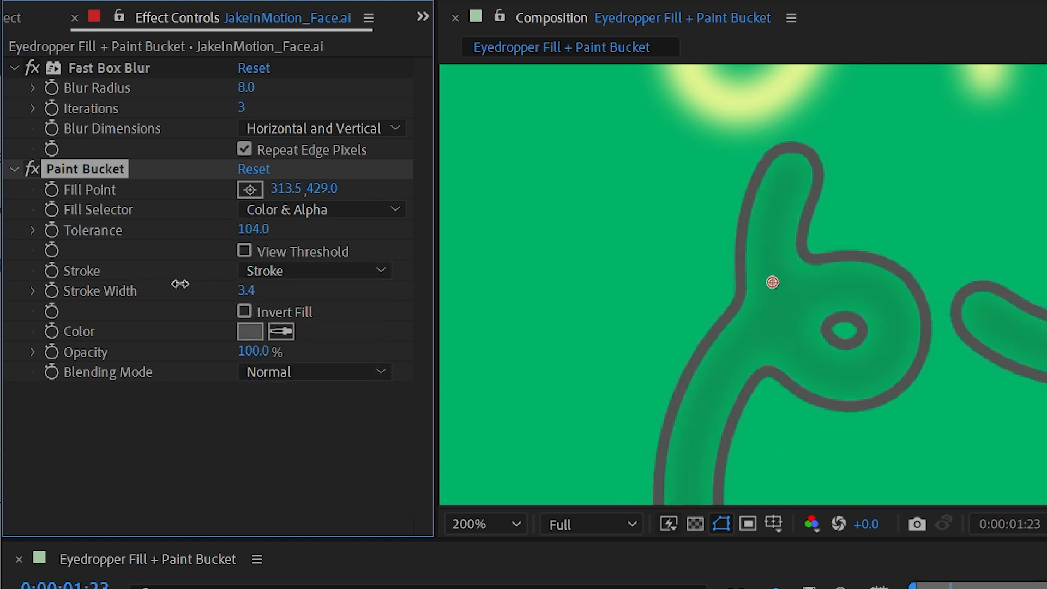
pyautogui.moveTo(248, 290)
pyautogui.mouseDown()
pyautogui.moveTo(283, 292)
pyautogui.moveTo(271, 293)
pyautogui.mouseUp()
# - With Fast Box Blur turned off, move the fill point to 320, 444.5 and set the Stroke Width to 1.7
pyautogui.moveTo(772, 282)
pyautogui.mouseDown()
pyautogui.moveTo(779, 316)
pyautogui.moveTo(782, 307)
pyautogui.mouseUp()
pyautogui.click(32, 68)
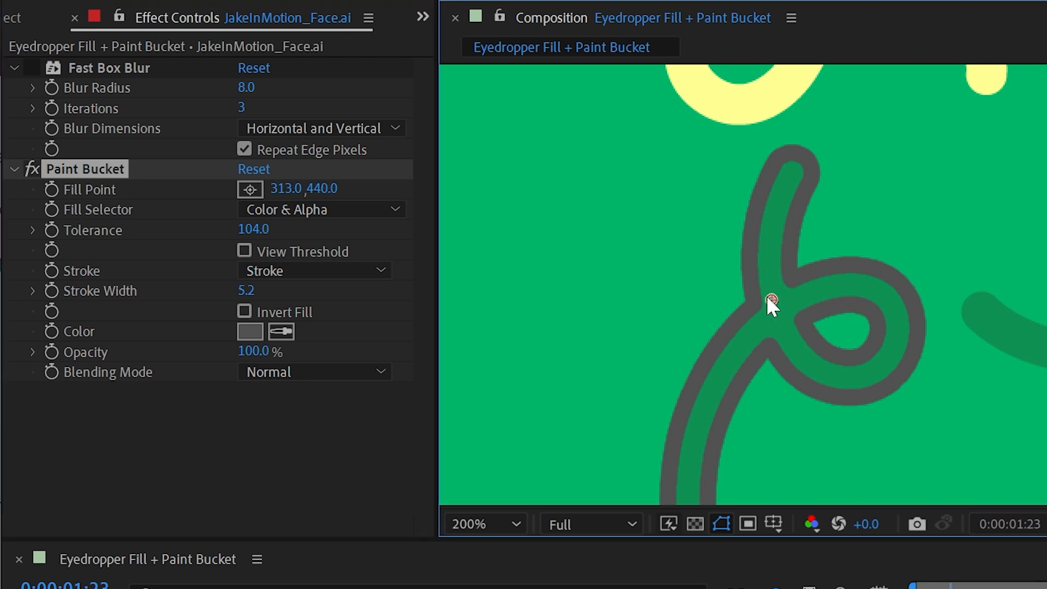
pyautogui.moveTo(261, 290); pyautogui.dragTo(201, 285)
pyautogui.scroll(-4, 1013, 270)
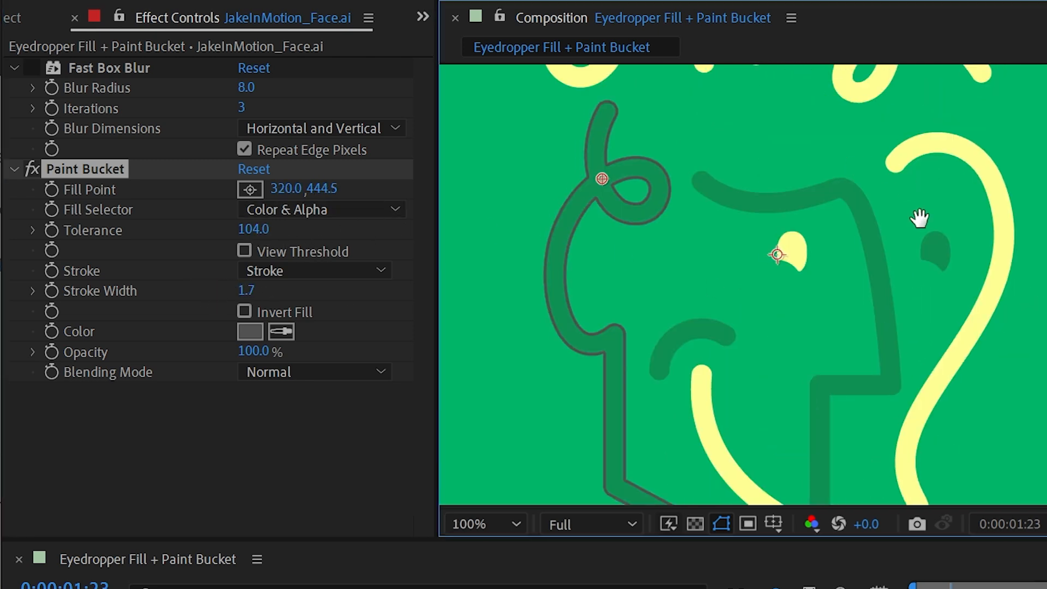
pyautogui.scroll(2, 856, 275)
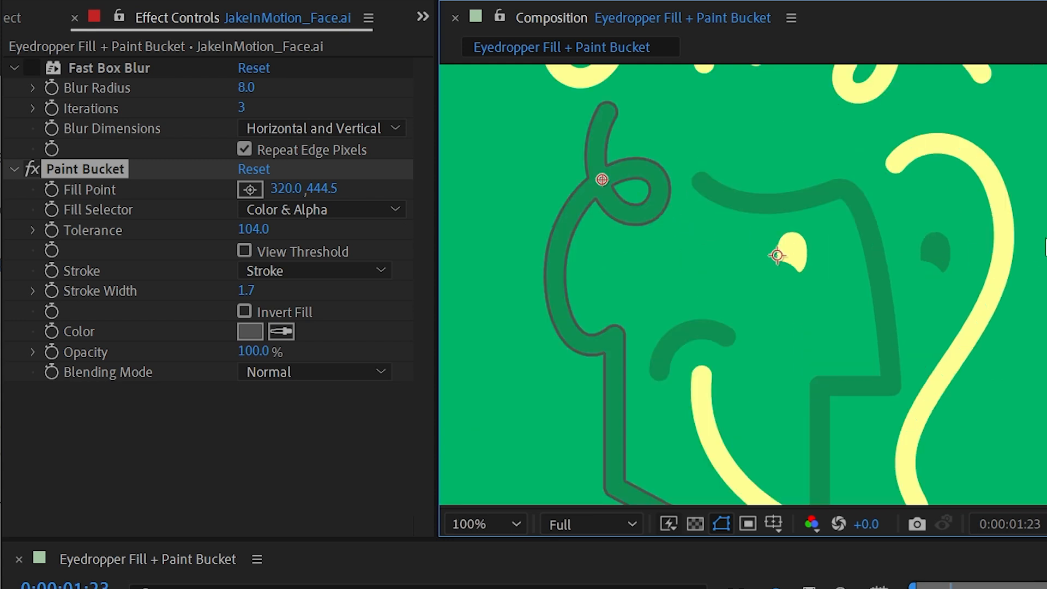
# - Enable Invert Fill and set the Stroke option back to Antialias
pyautogui.click(296, 312)
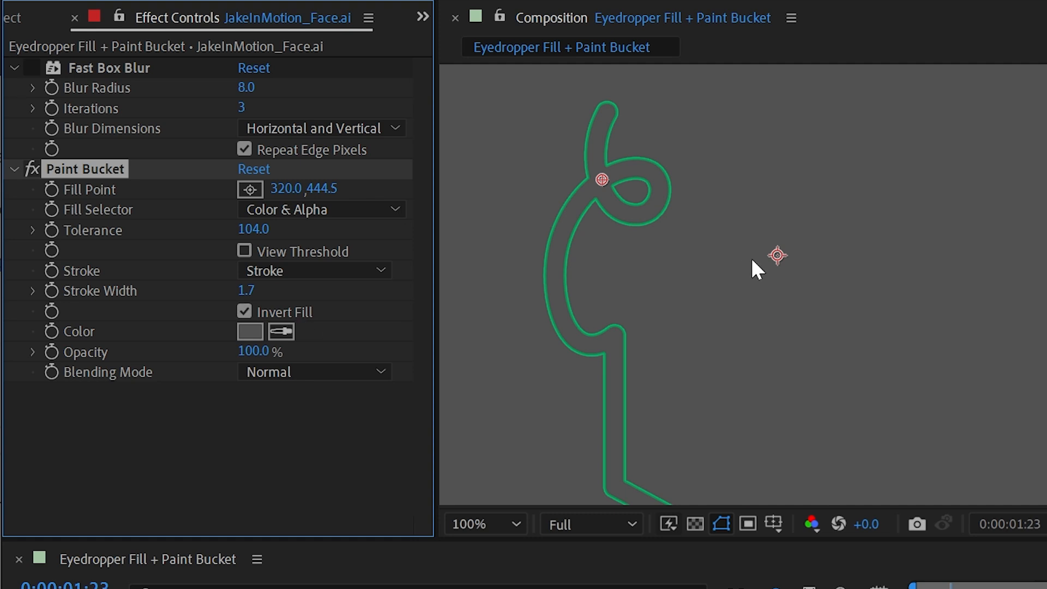
pyautogui.scroll(-2, 722, 267)
pyautogui.scroll(2, 804, 297)
pyautogui.click(330, 273)
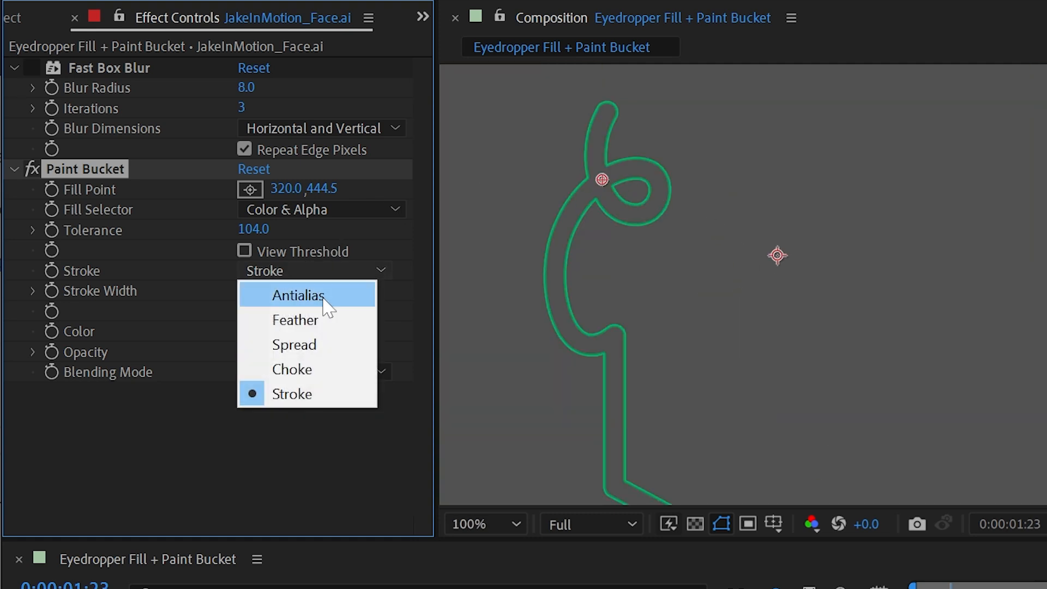
pyautogui.click(325, 299)
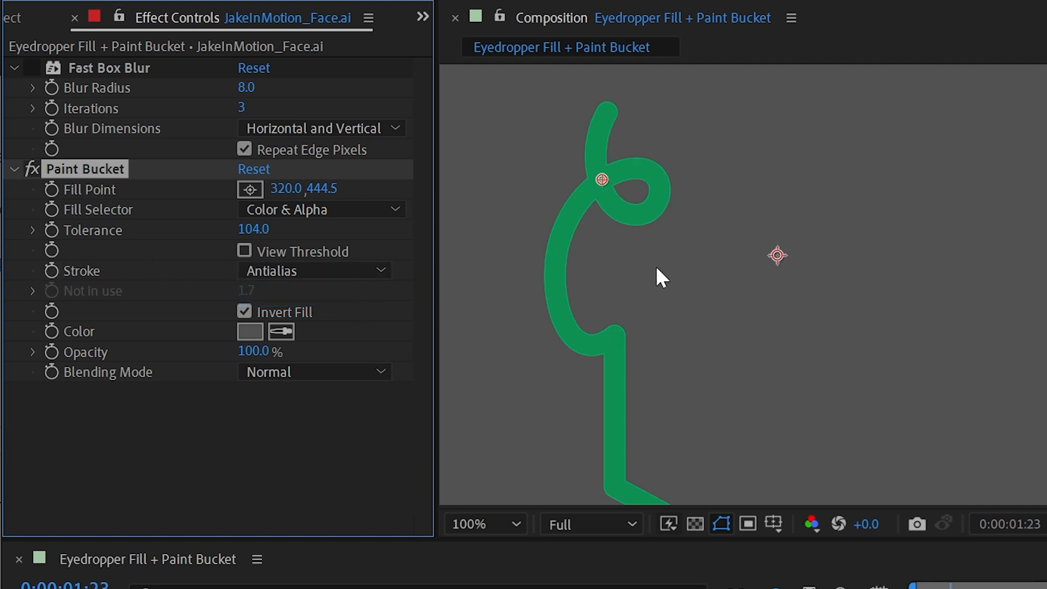
# - Move the fill point to 315, 456.5 on the curl and set the fill Opacity to 99%
pyautogui.moveTo(707, 320); pyautogui.dragTo(689, 177)
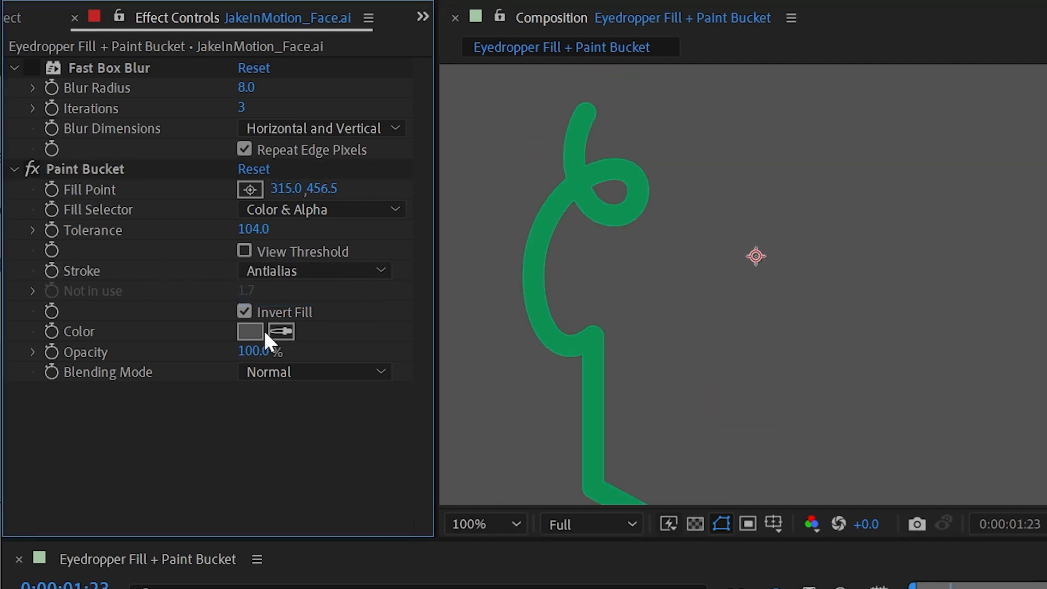
pyautogui.moveTo(248, 352)
pyautogui.mouseDown()
pyautogui.moveTo(180, 349)
pyautogui.moveTo(369, 357)
pyautogui.mouseUp()
pyautogui.moveTo(280, 372); pyautogui.dragTo(470, 404)
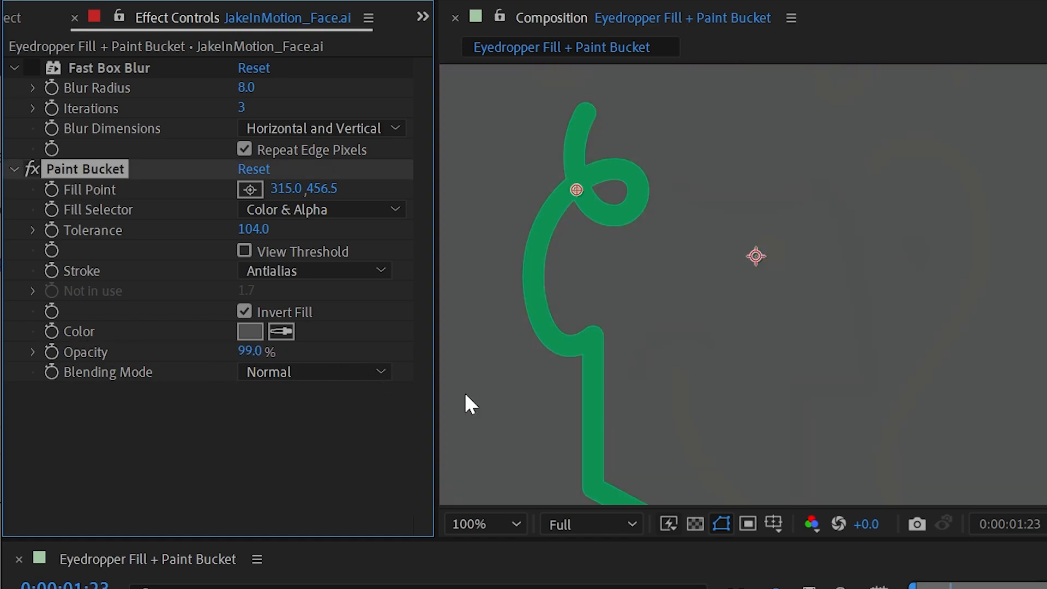
# - Set the Paint Bucket's Blending Mode to Stencil Alpha and its Opacity to 100%
pyautogui.click(287, 374)
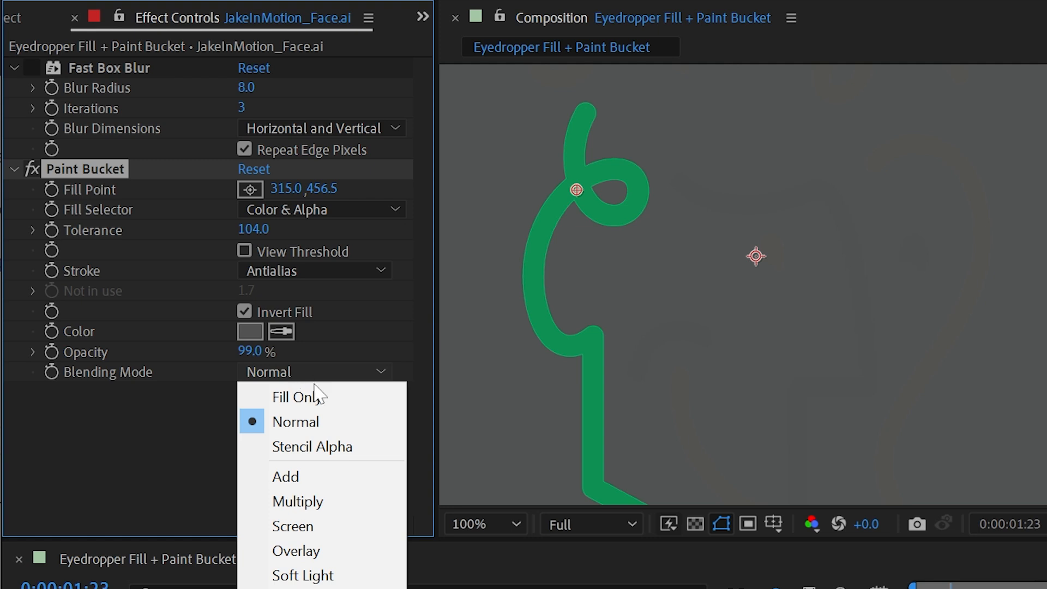
pyautogui.click(360, 459)
pyautogui.moveTo(245, 351); pyautogui.dragTo(311, 350)
# - Move the fill point off the artwork into the empty area beside the face, at 115, 415.5
pyautogui.moveTo(577, 192); pyautogui.dragTo(706, 192)
pyautogui.scroll(-1, 816, 216)
pyautogui.moveTo(776, 241)
pyautogui.mouseDown()
pyautogui.moveTo(759, 227)
pyautogui.moveTo(662, 234)
pyautogui.moveTo(637, 222)
pyautogui.mouseUp()
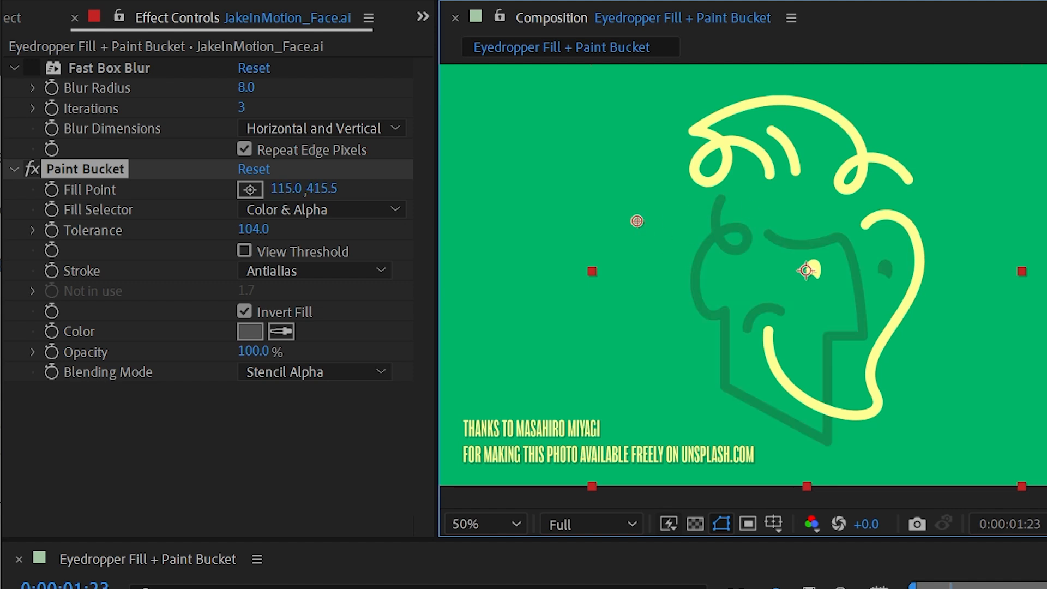
# - Place a Solid Composite effect before the Paint Bucket with the Paint Bucket turned off, and set its color to medium gray
pyautogui.moveTo(85, 169)
pyautogui.mouseDown()
pyautogui.moveTo(381, 362)
pyautogui.moveTo(276, 474)
pyautogui.moveTo(182, 187)
pyautogui.moveTo(139, 139)
pyautogui.moveTo(141, 150)
pyautogui.mouseUp()
pyautogui.click(32, 271)
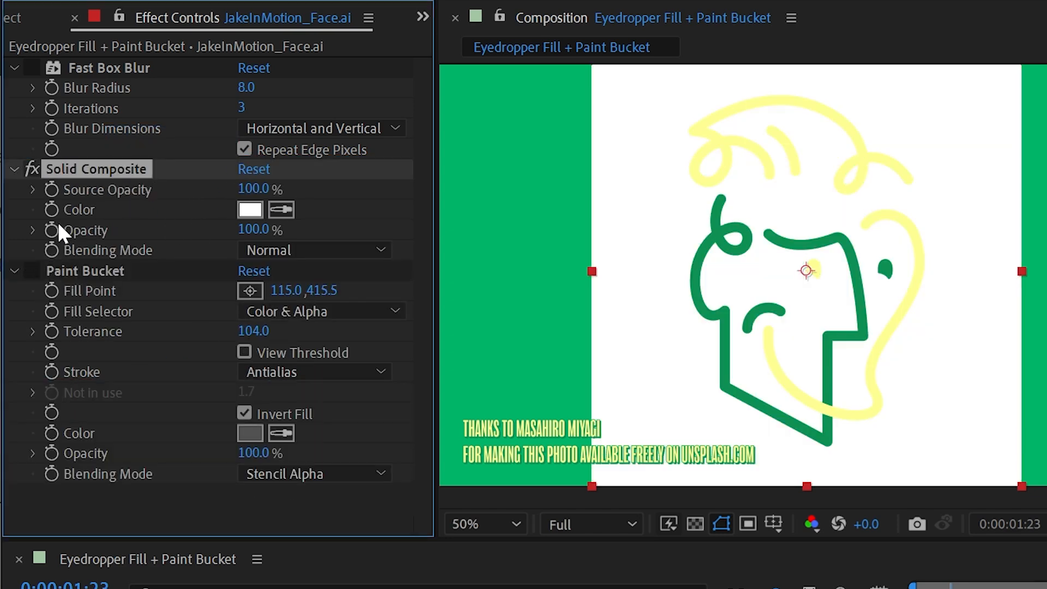
pyautogui.click(248, 212)
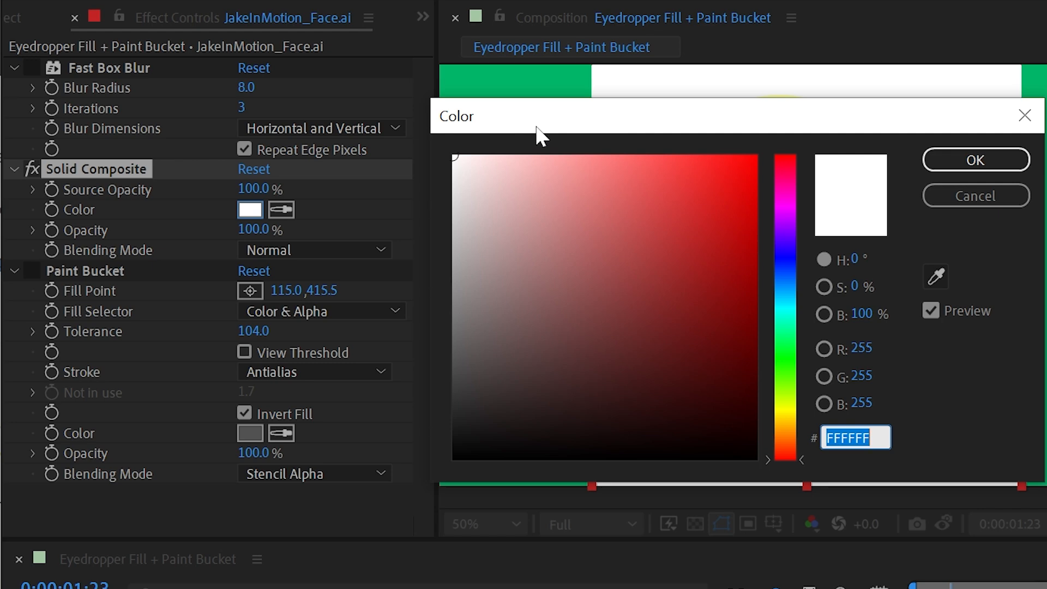
pyautogui.moveTo(540, 135); pyautogui.dragTo(836, 134)
pyautogui.moveTo(760, 198); pyautogui.dragTo(712, 297)
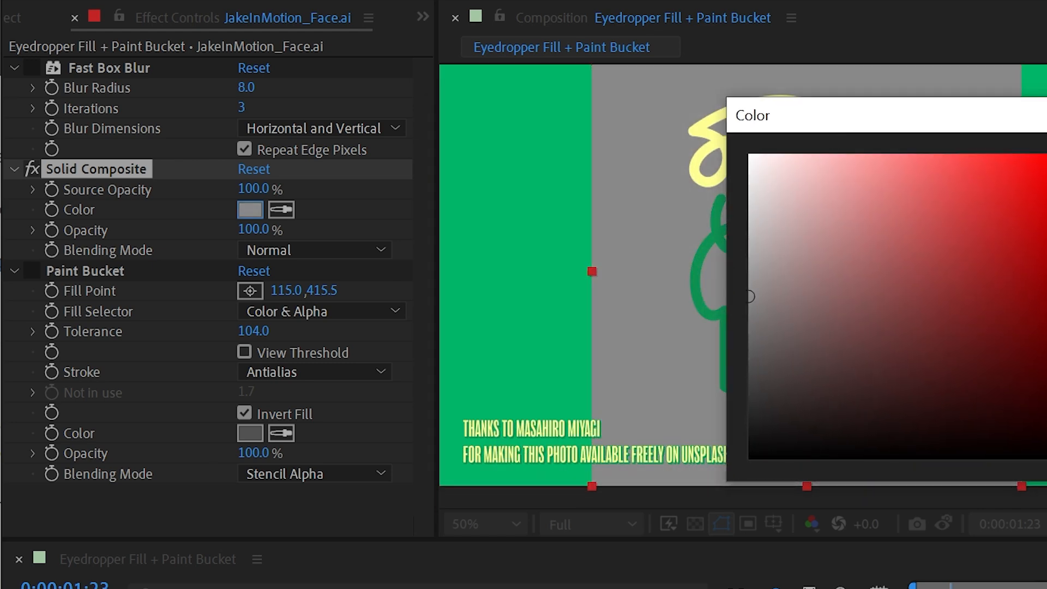
pyautogui.press('Return')
# - Collapse the Solid Composite and Fast Box Blur settings, and reset the re-enabled Paint Bucket to its defaults
pyautogui.click(15, 169)
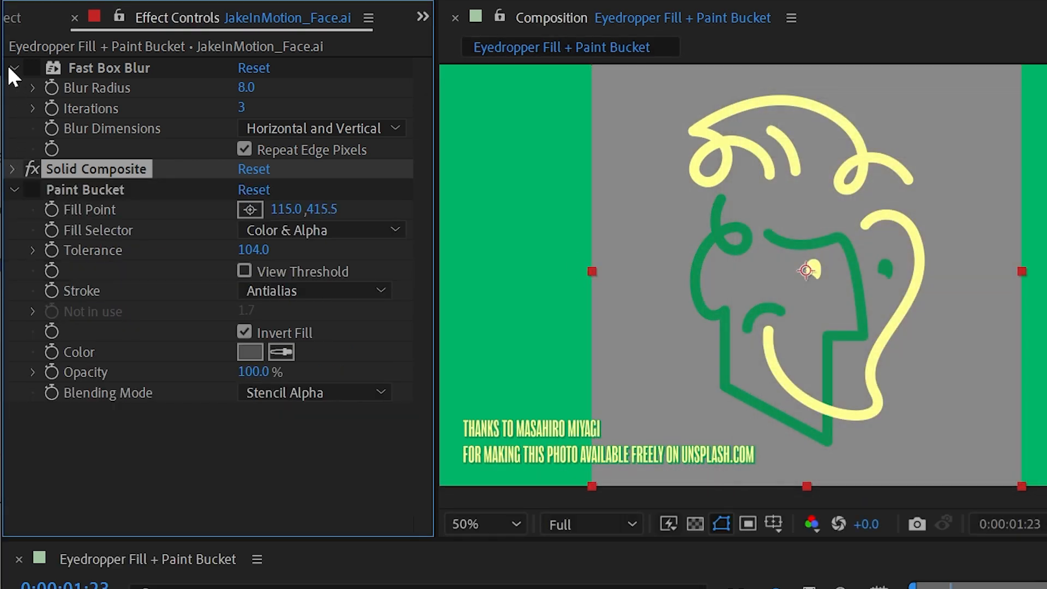
pyautogui.click(14, 68)
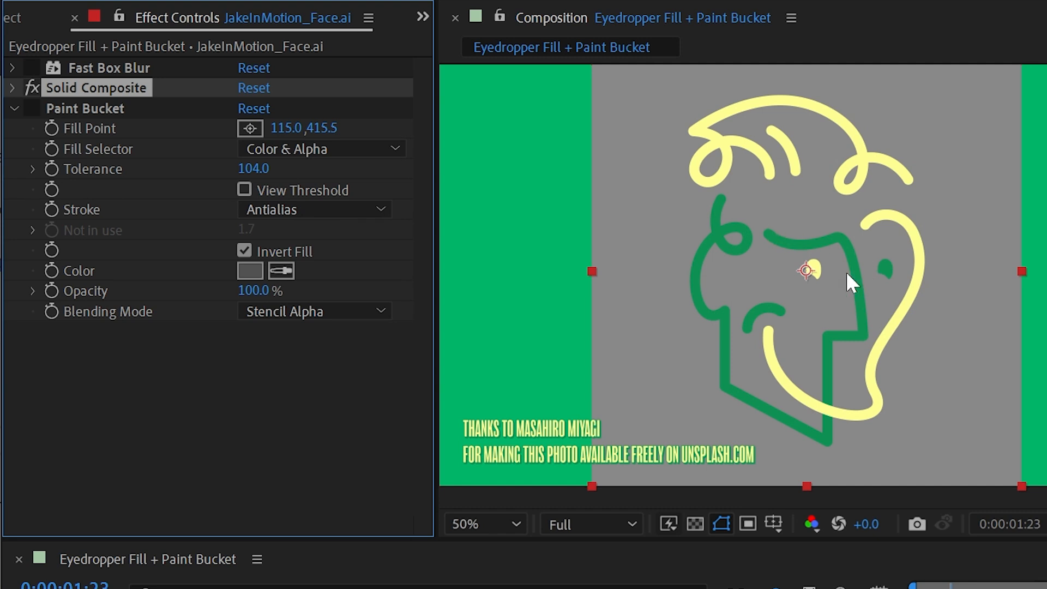
pyautogui.scroll(2, 863, 283)
pyautogui.scroll(-2, 964, 322)
pyautogui.scroll(2, 928, 293)
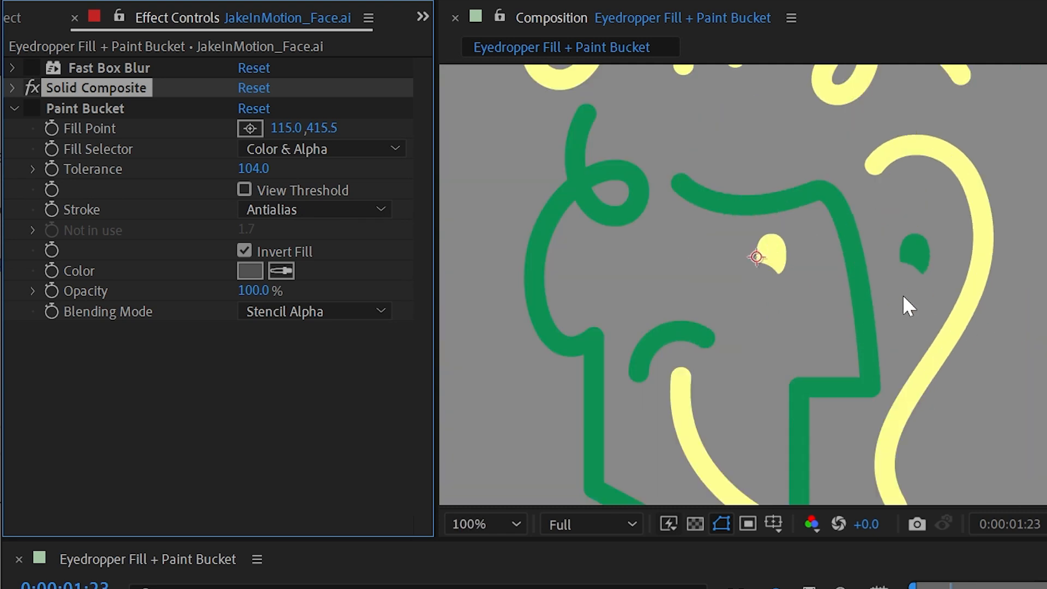
pyautogui.click(253, 108)
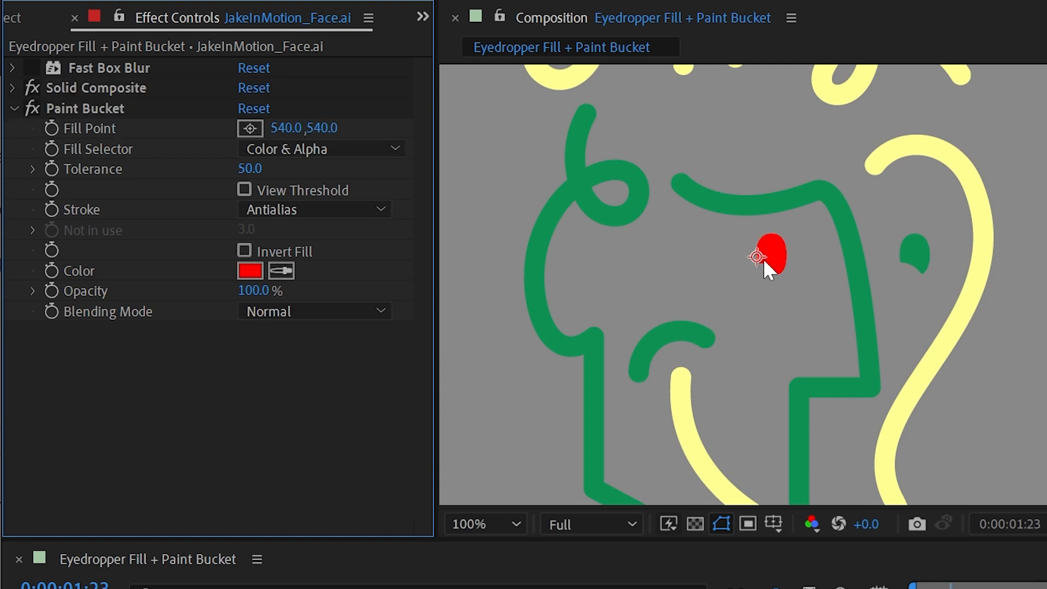
# - Move the fill point onto the gray background in front of the face, at 225, 446
pyautogui.moveTo(276, 128); pyautogui.dragTo(238, 128)
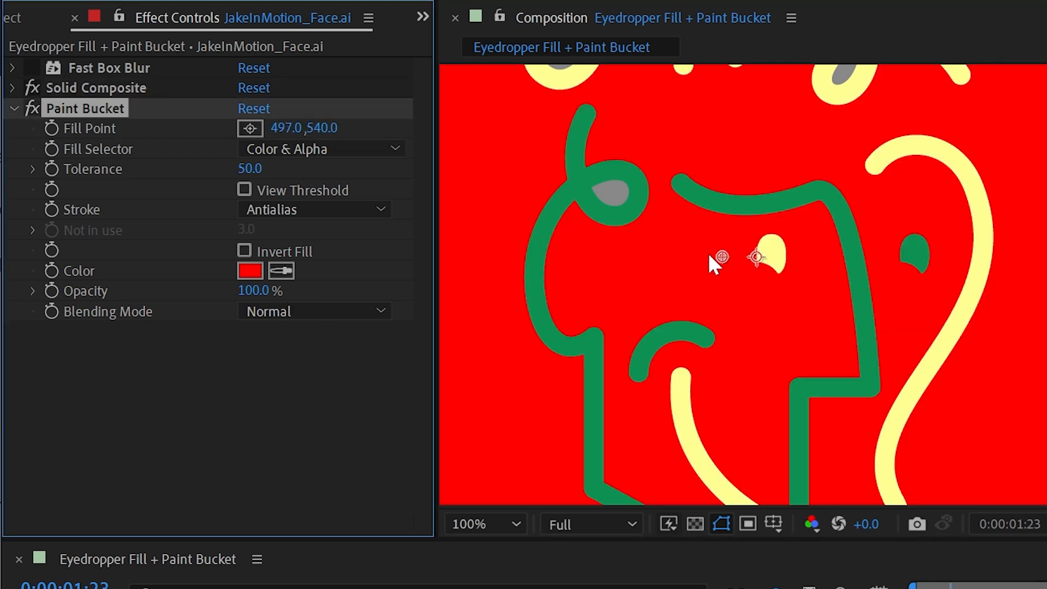
pyautogui.moveTo(713, 256)
pyautogui.mouseDown()
pyautogui.moveTo(645, 258)
pyautogui.moveTo(496, 181)
pyautogui.mouseUp()
pyautogui.moveTo(653, 300)
pyautogui.mouseDown()
pyautogui.moveTo(769, 267)
pyautogui.moveTo(769, 293)
pyautogui.mouseUp()
pyautogui.press(',')
pyautogui.press(',')
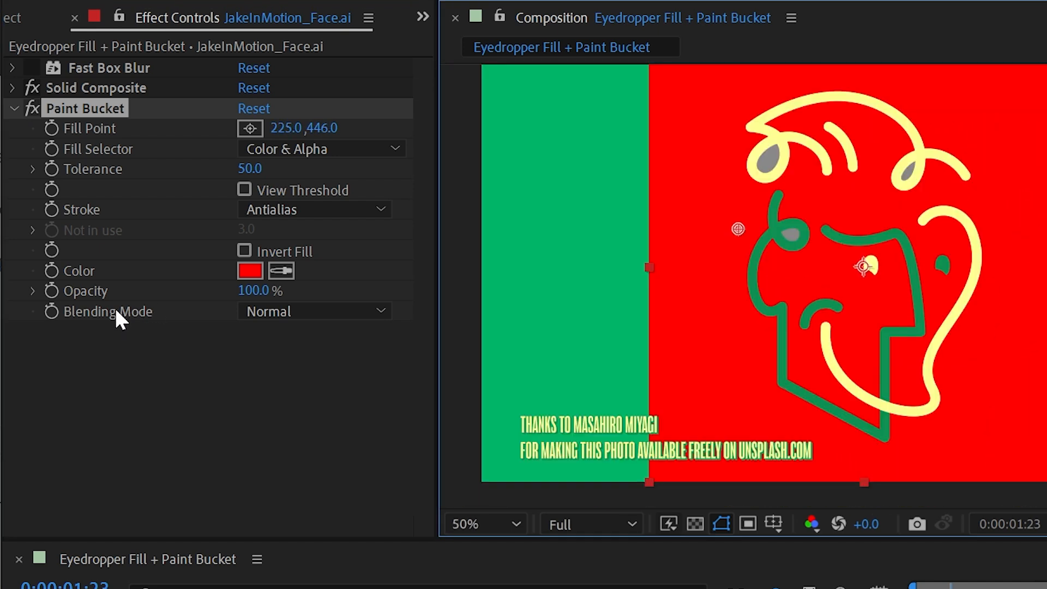
# - Set the Paint Bucket's Blending Mode to Stencil Alpha with Invert Fill enabled
pyautogui.click(270, 311)
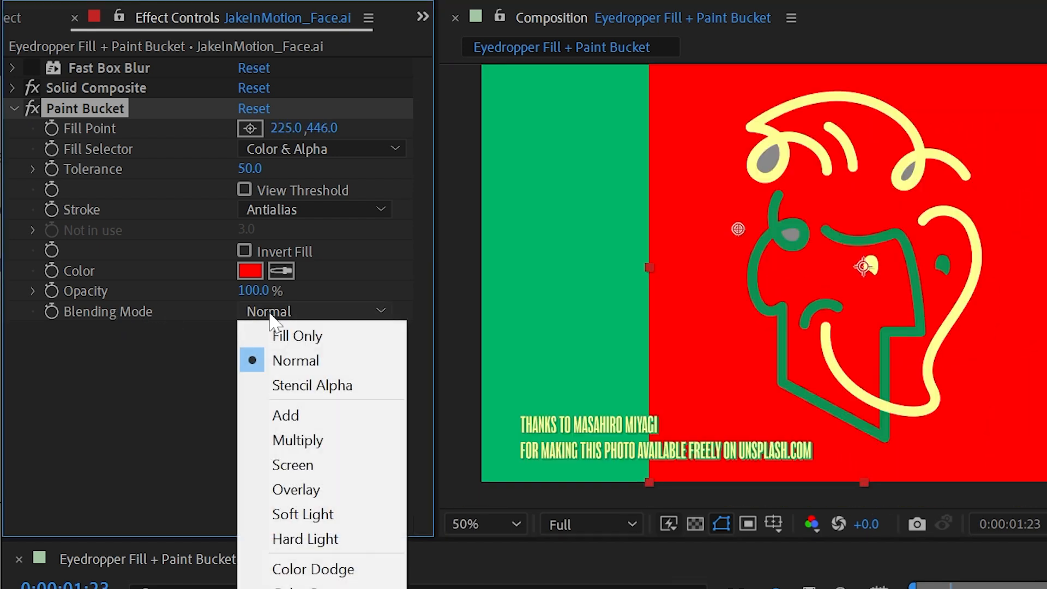
pyautogui.click(326, 388)
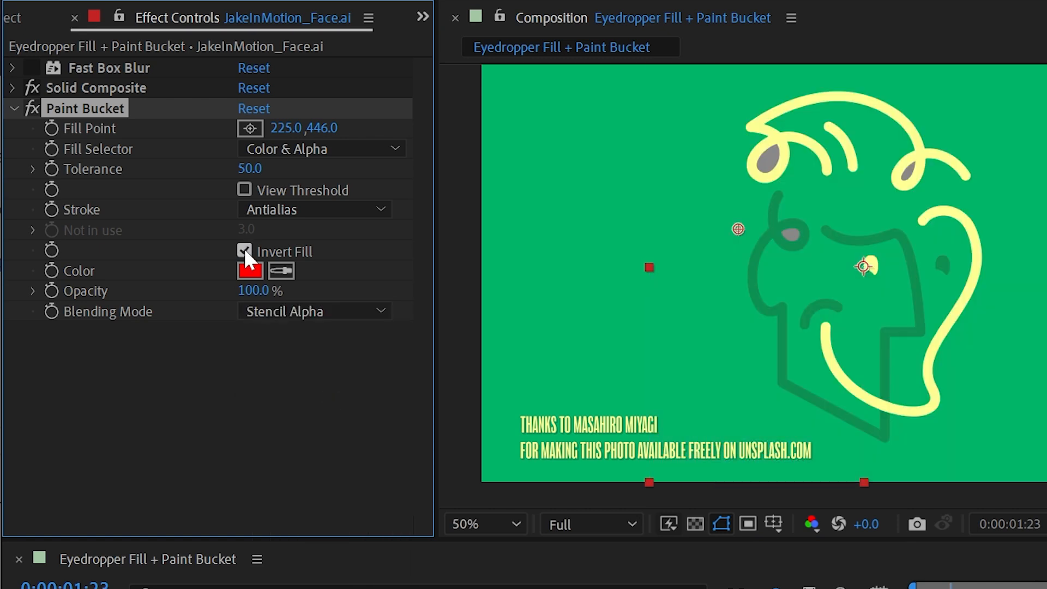
# - Move the Paint Bucket's fill point within the gray background area to 170, 678
pyautogui.moveTo(738, 228); pyautogui.dragTo(711, 246)
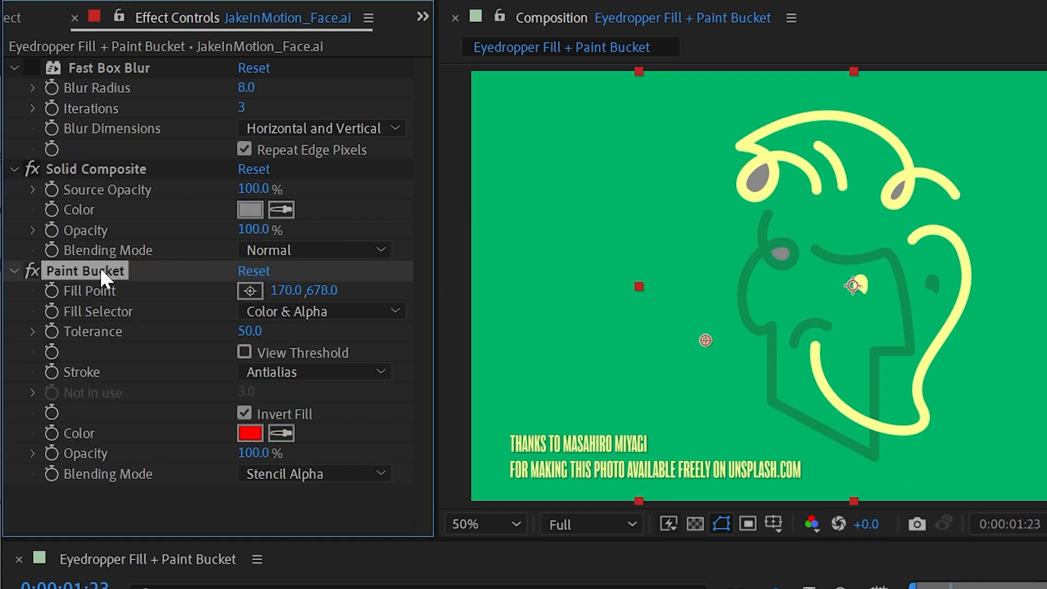
# - Duplicate the Paint Bucket effect and move the copy's fill point inside the small hair loop above the ear, at 356, 462
pyautogui.hotkey('ctrl', 'd')
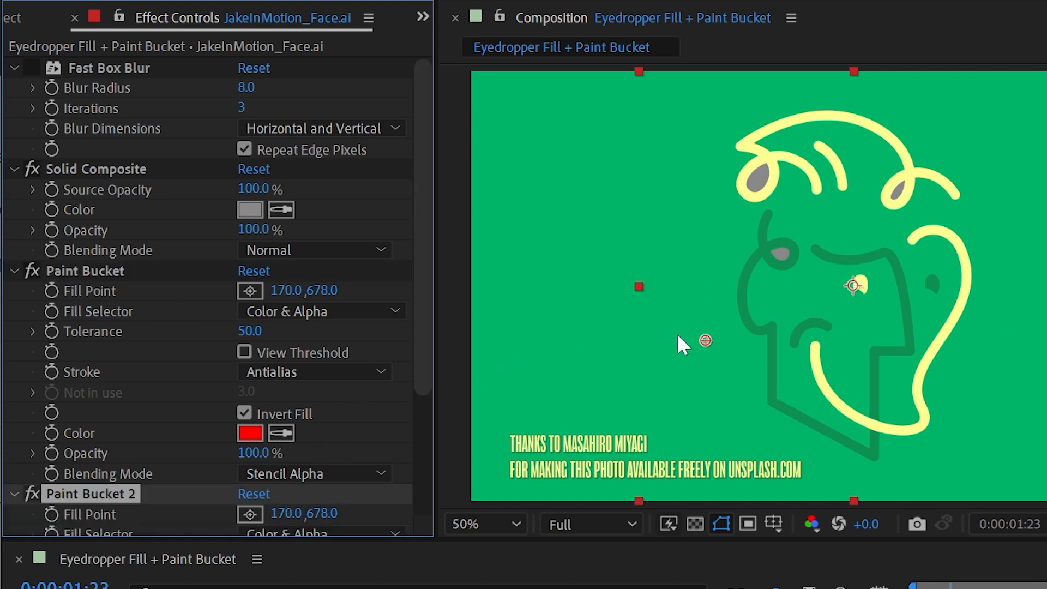
pyautogui.moveTo(709, 336)
pyautogui.mouseDown()
pyautogui.moveTo(778, 254)
pyautogui.moveTo(756, 183)
pyautogui.moveTo(897, 193)
pyautogui.mouseUp()
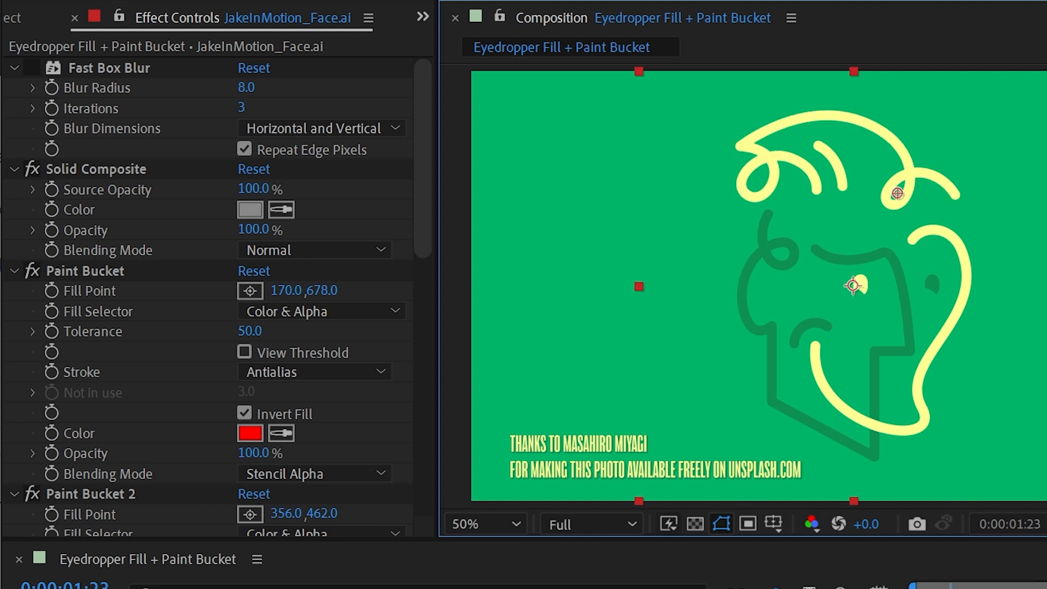
# - Deselect the face layer, examine the edges of its line art up close, and reselect the layer
pyautogui.click(600, 584)
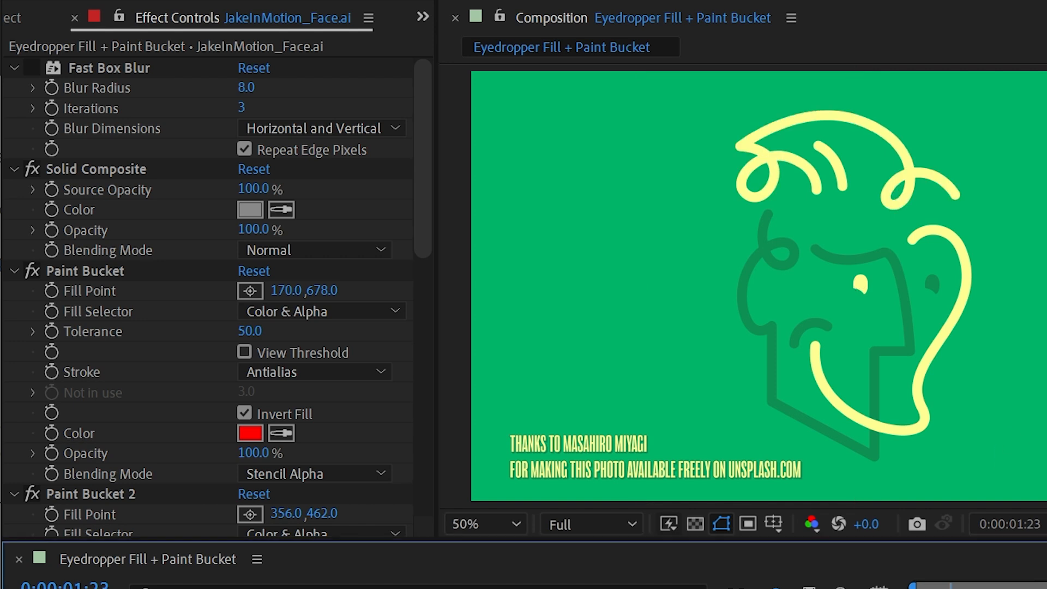
pyautogui.scroll(4, 901, 294)
pyautogui.moveTo(926, 207)
pyautogui.mouseDown()
pyautogui.moveTo(959, 357)
pyautogui.moveTo(1014, 479)
pyautogui.moveTo(1044, 458)
pyautogui.moveTo(748, 480)
pyautogui.moveTo(991, 388)
pyautogui.moveTo(977, 134)
pyautogui.moveTo(845, 262)
pyautogui.moveTo(817, 354)
pyautogui.moveTo(830, 403)
pyautogui.moveTo(965, 498)
pyautogui.mouseUp()
pyautogui.scroll(-4, 920, 295)
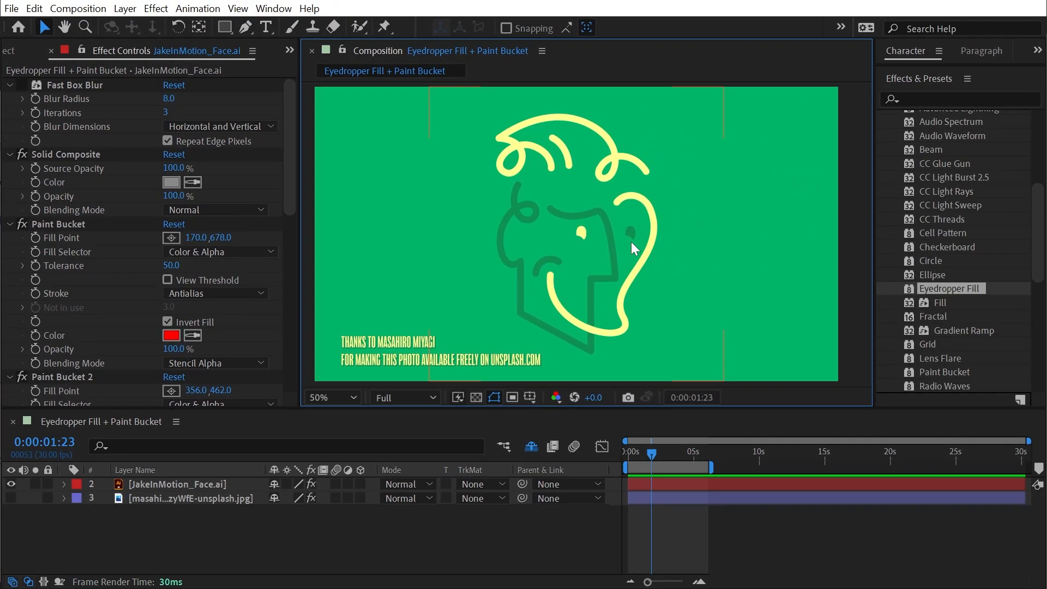
pyautogui.click(418, 352)
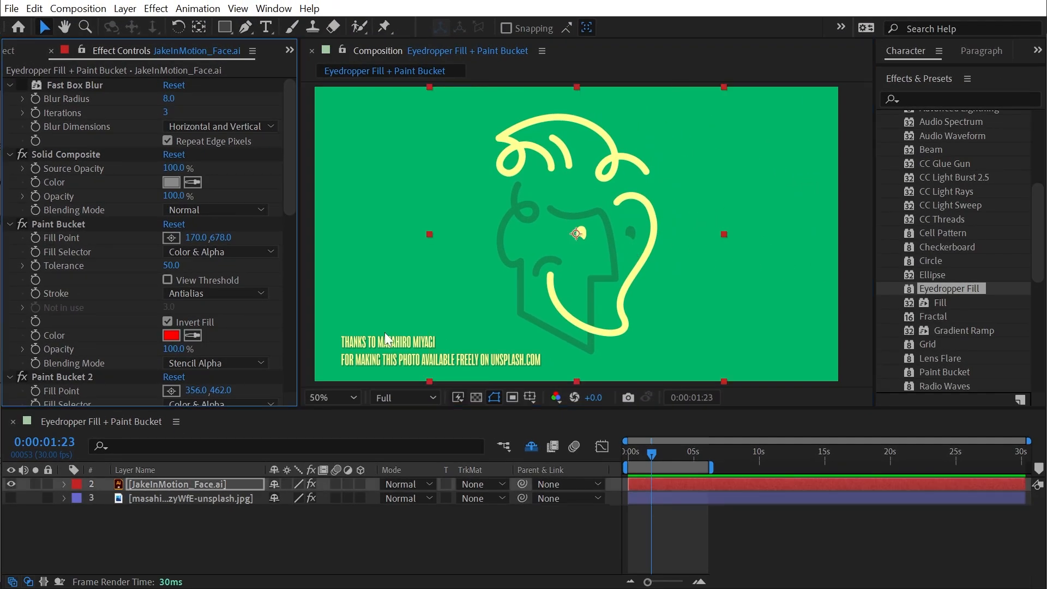